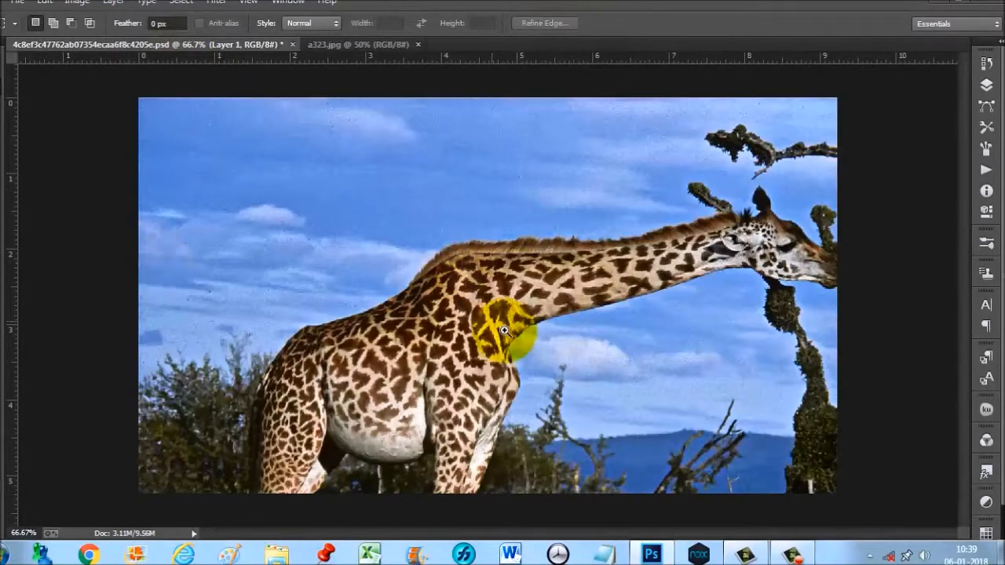
- Scale the giraffe photo layer down to about 47.7% and position it across the two picture frames
alt+click(508, 324)
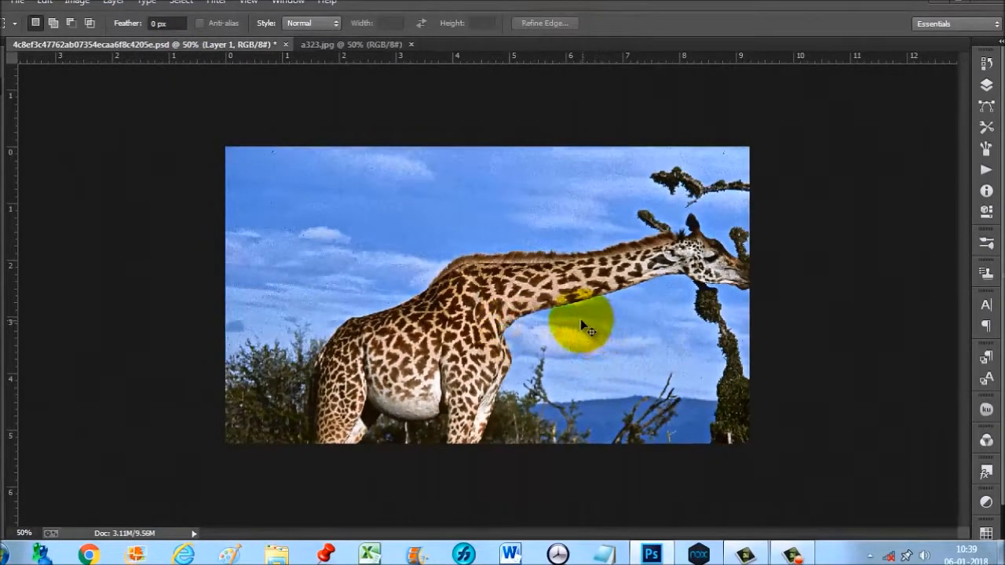
key(ctrl+t)
alt+click(703, 359)
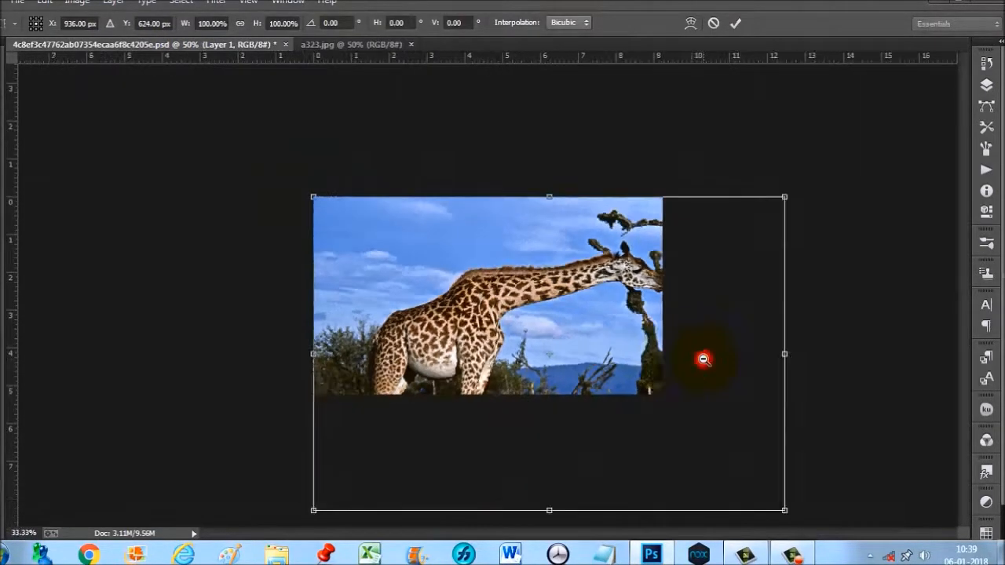
alt+click(703, 358)
alt+click(703, 359)
drag(635, 403, 552, 317)
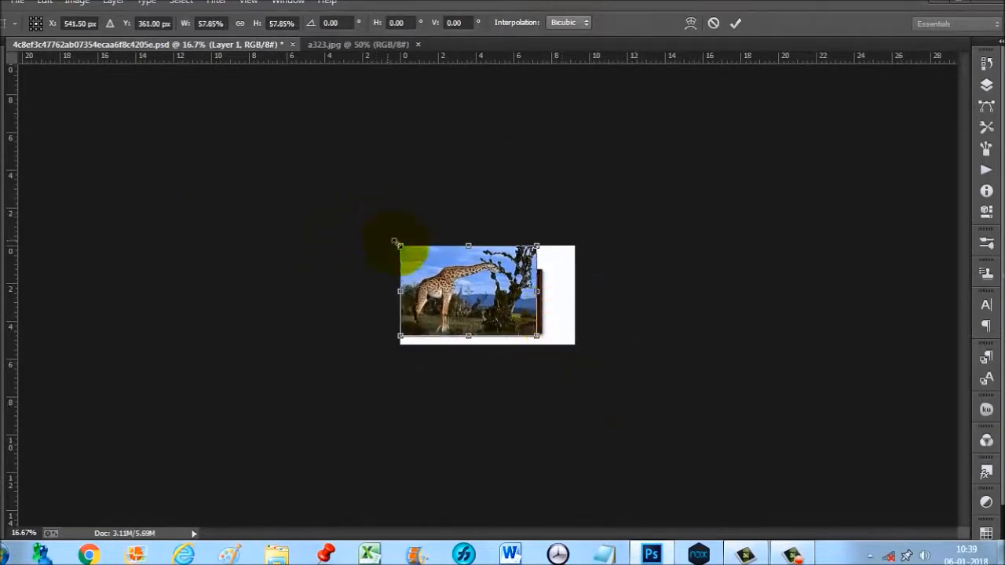
drag(401, 246, 424, 267)
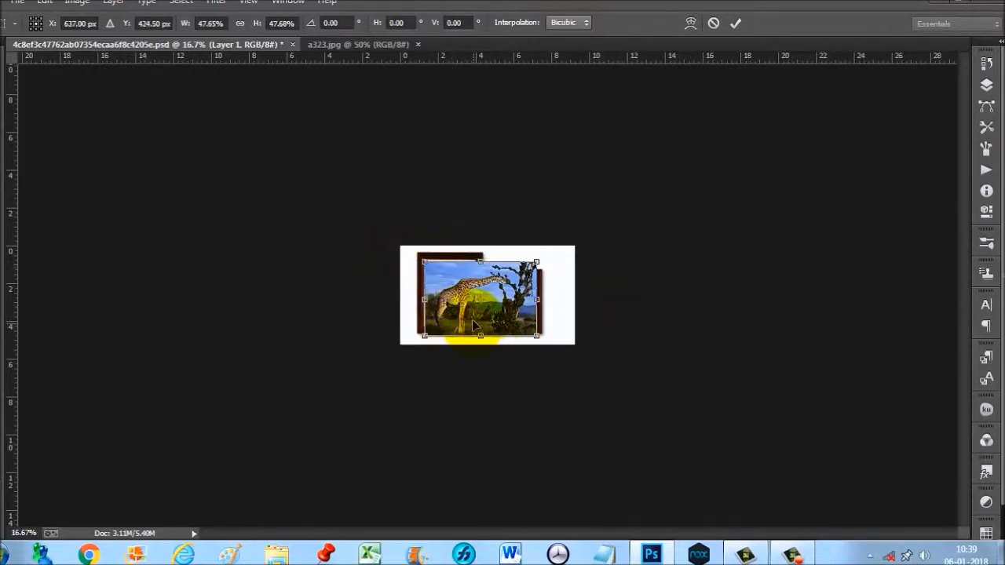
drag(480, 315, 472, 318)
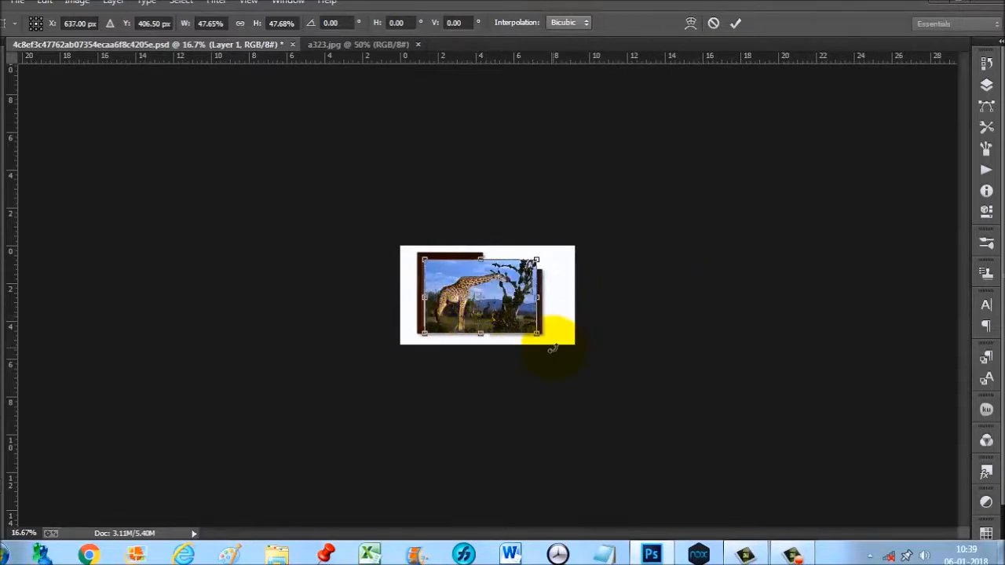
- Flip the giraffe photo horizontally and apply the transform
right_click(470, 303)
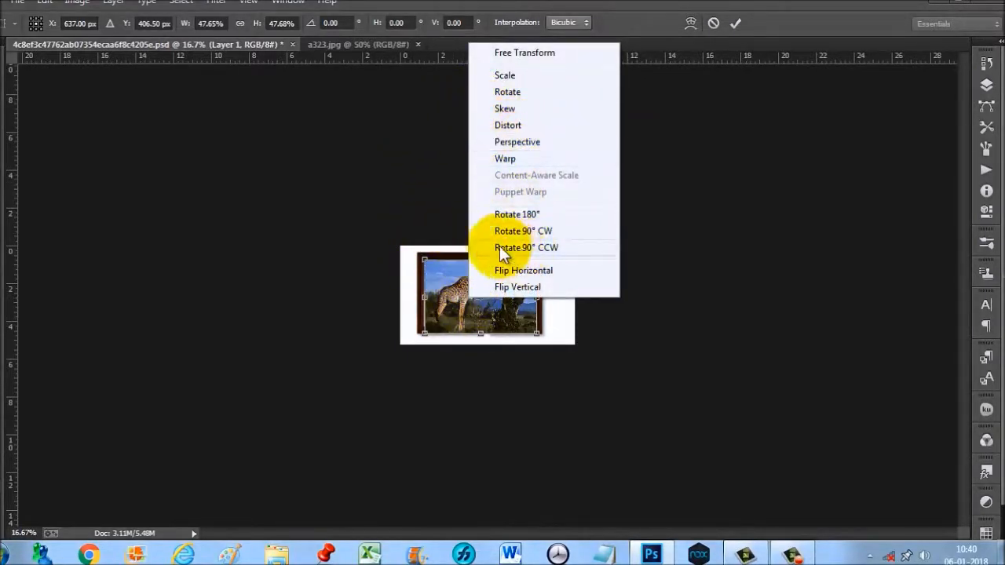
click(524, 270)
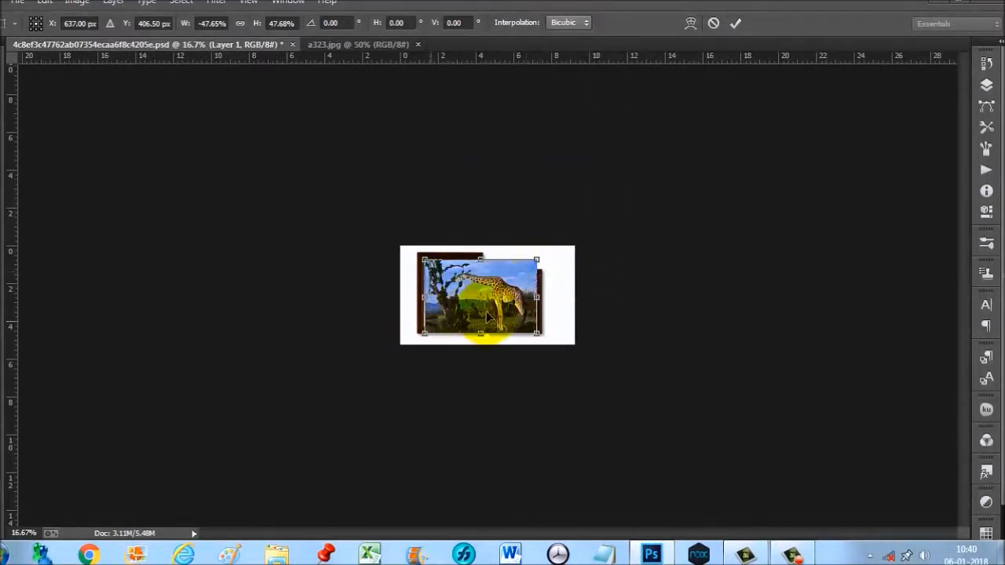
key(Return)
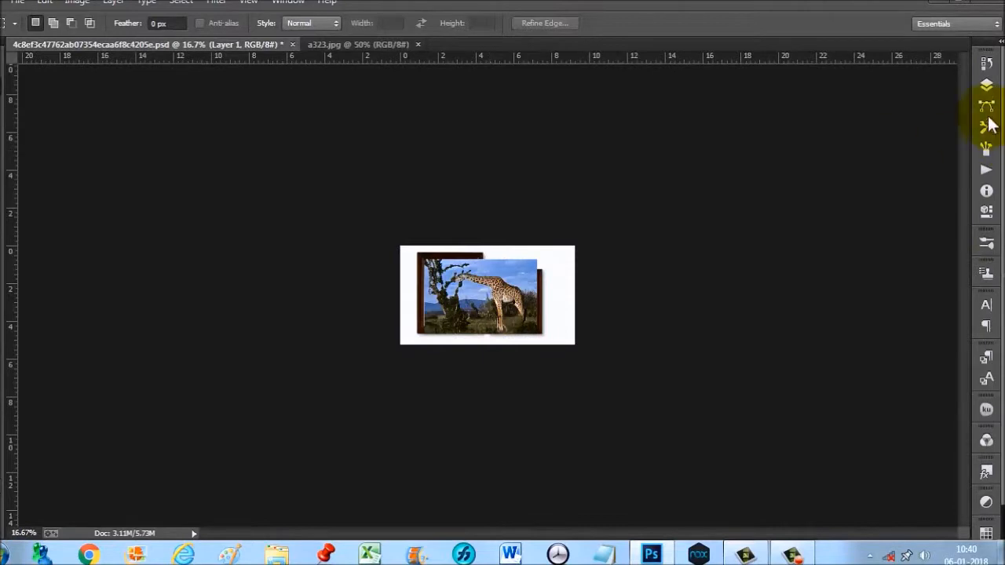
- Hide Layer 1 and select the picture area inside the larger frame with the Rectangular Marquee tool
click(986, 87)
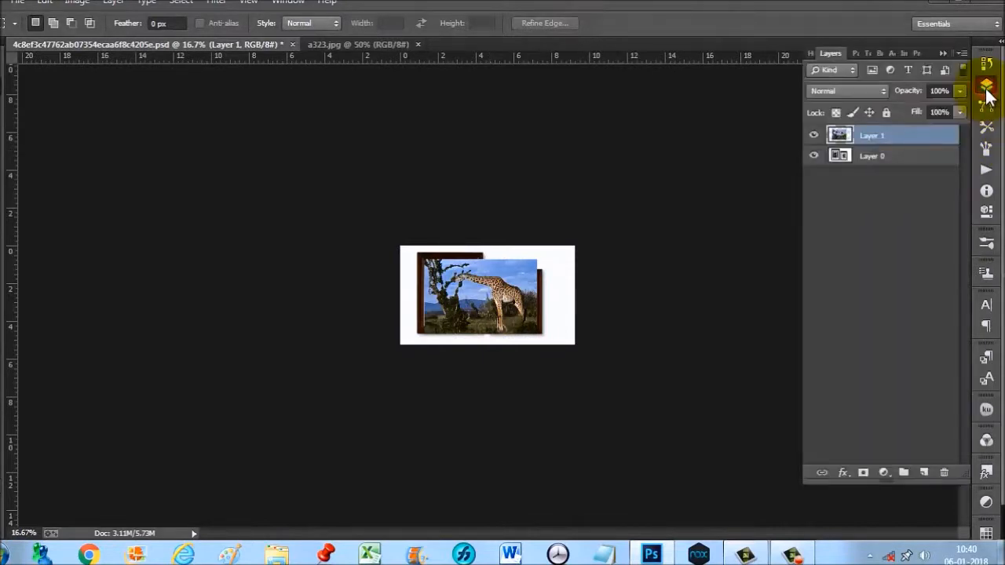
click(814, 138)
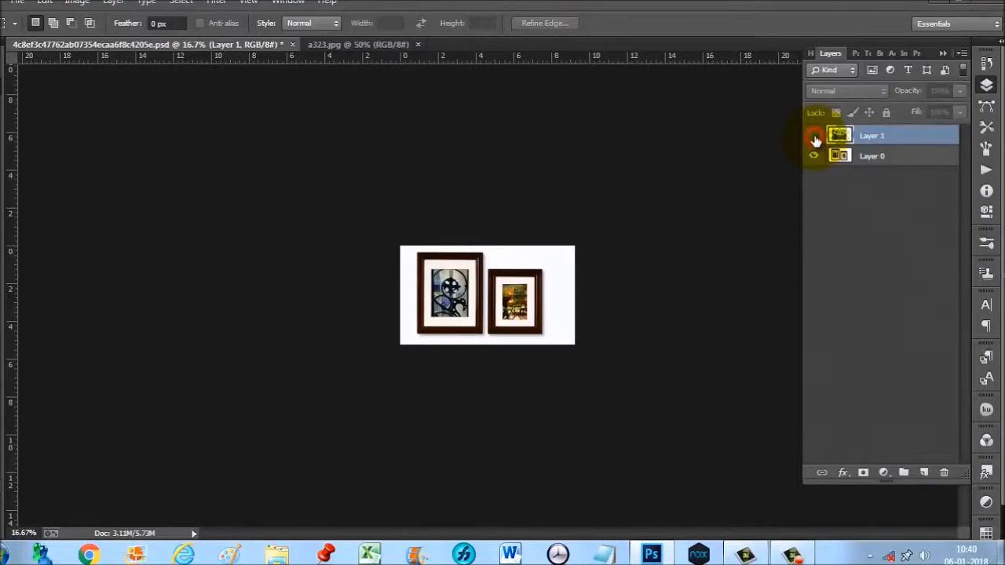
ctrl+click(479, 301)
right_click(3, 88)
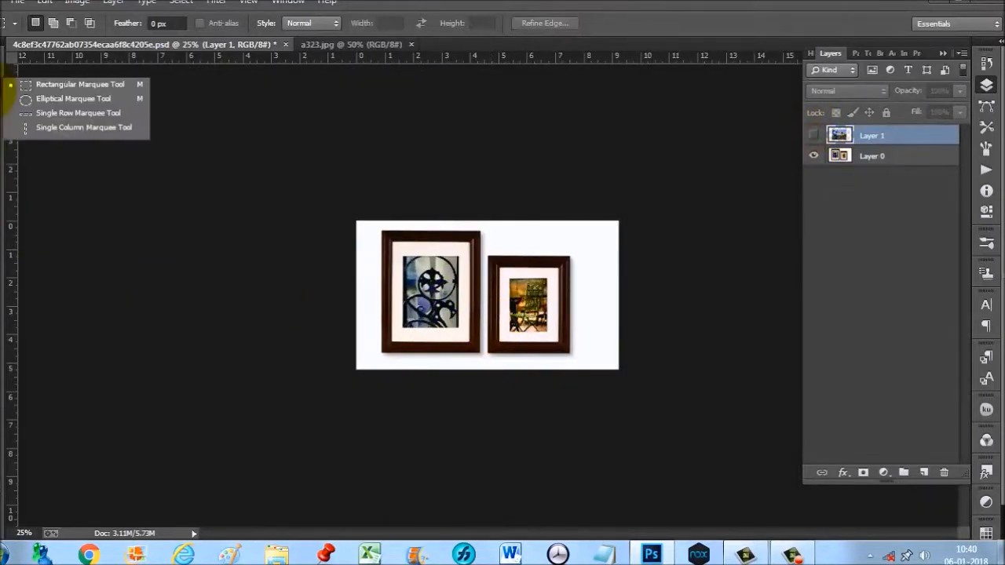
click(62, 88)
ctrl+click(442, 306)
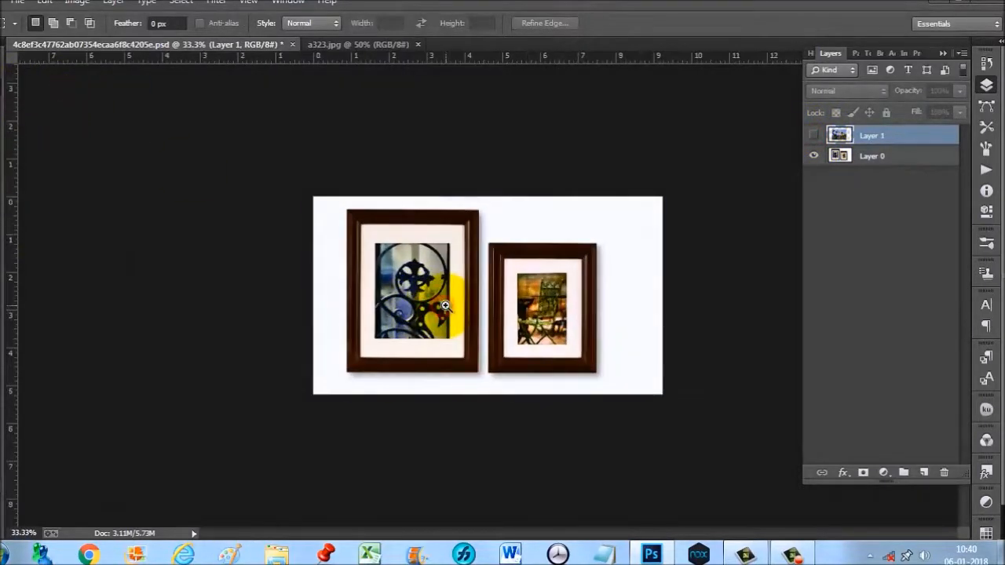
ctrl+click(444, 305)
ctrl+click(377, 283)
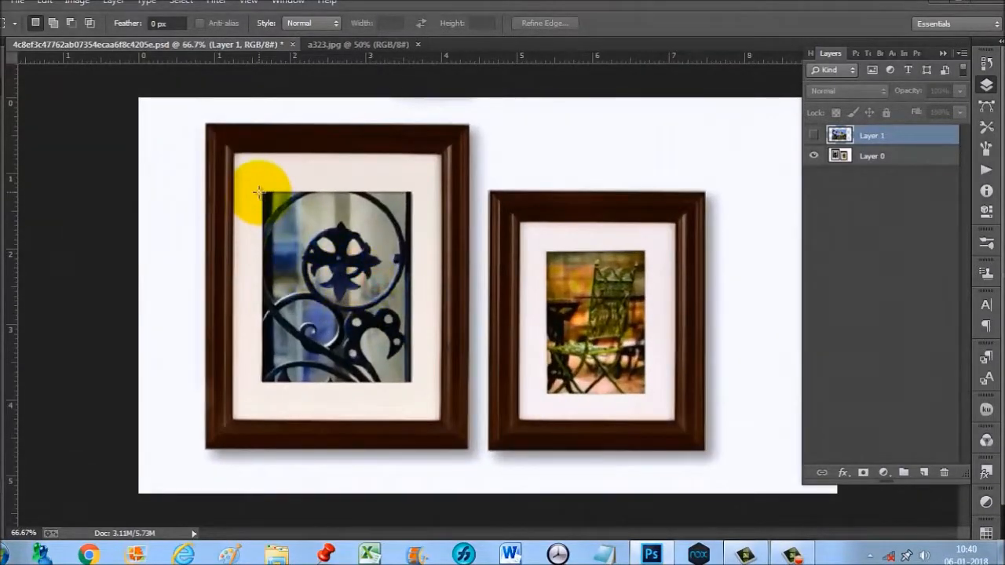
drag(262, 191, 388, 366)
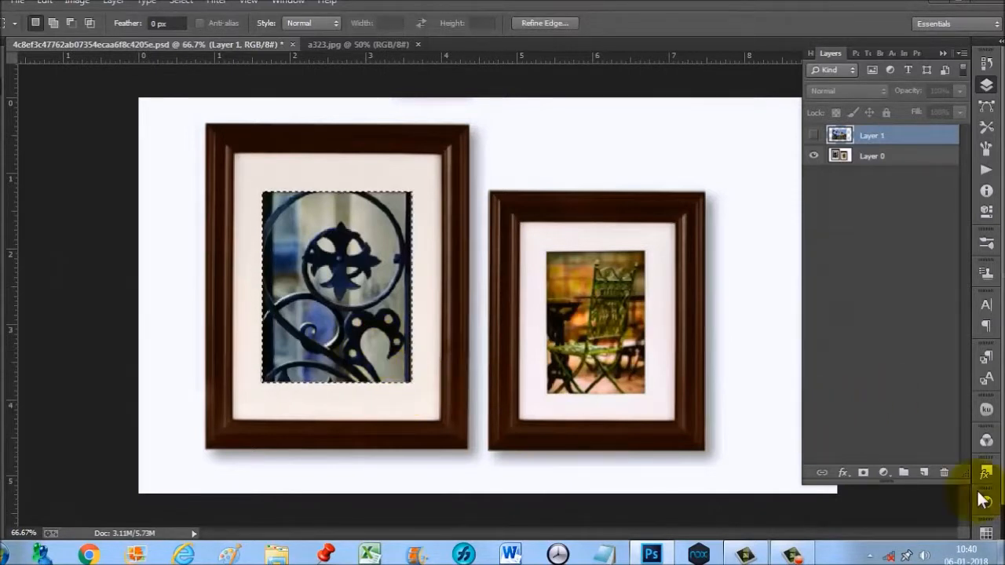
- Add a new layer, fill the selected area with 50% Gray at 100% opacity, and deselect
click(924, 473)
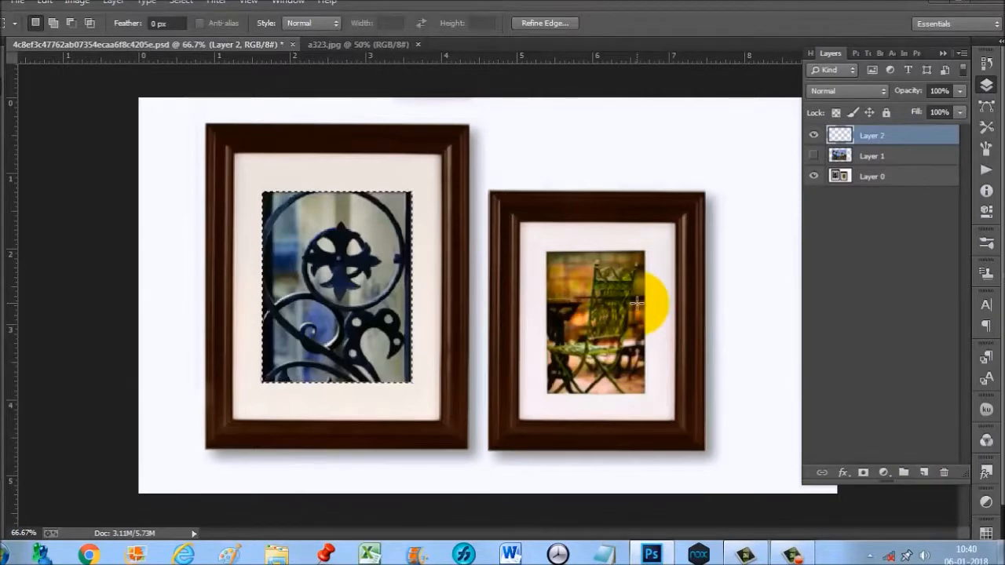
click(44, 3)
click(84, 197)
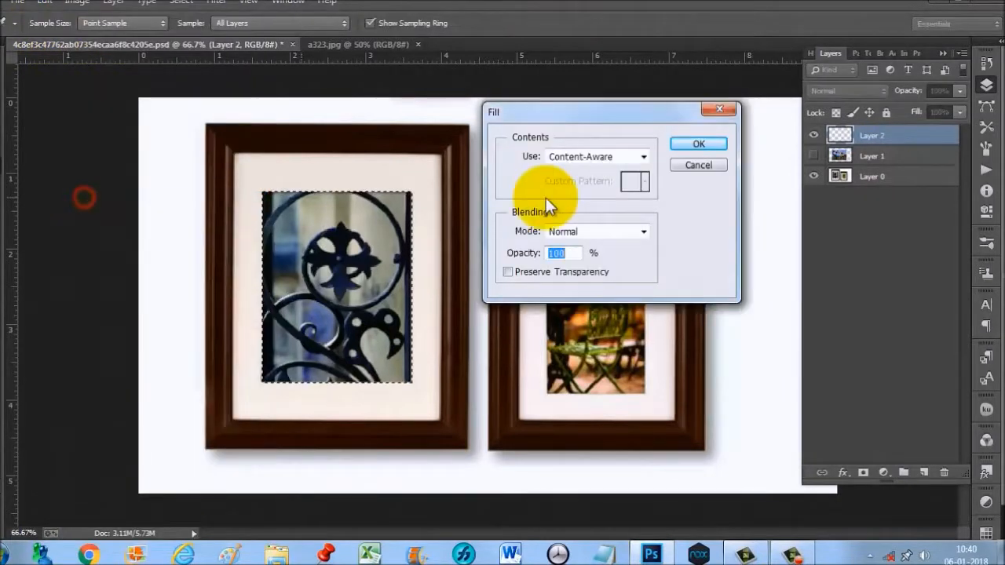
click(644, 157)
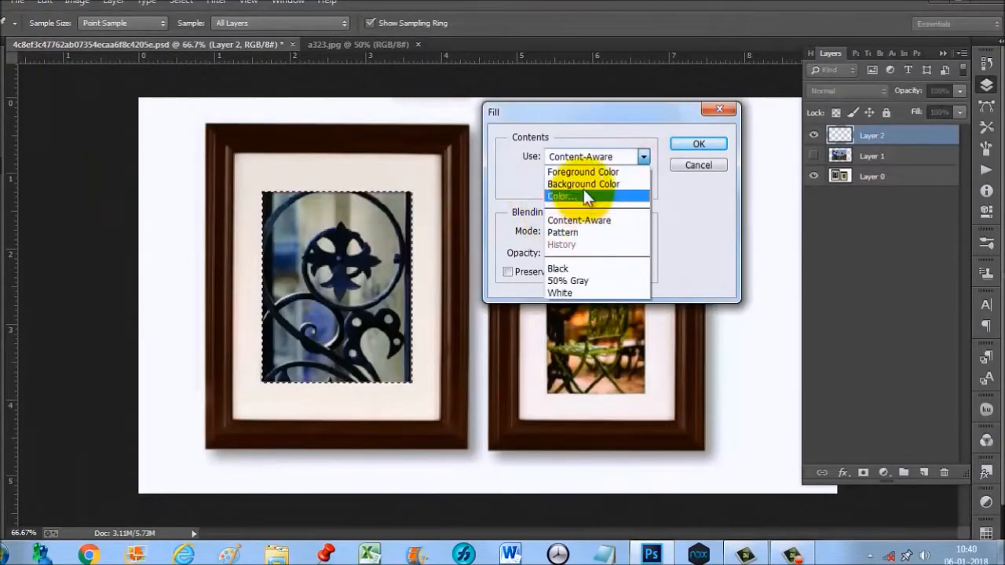
click(568, 280)
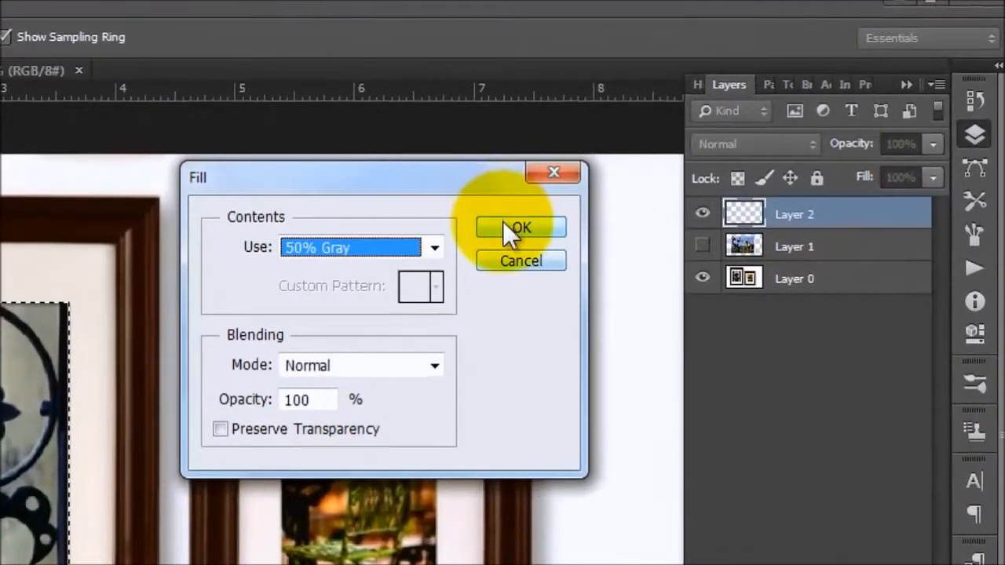
click(550, 206)
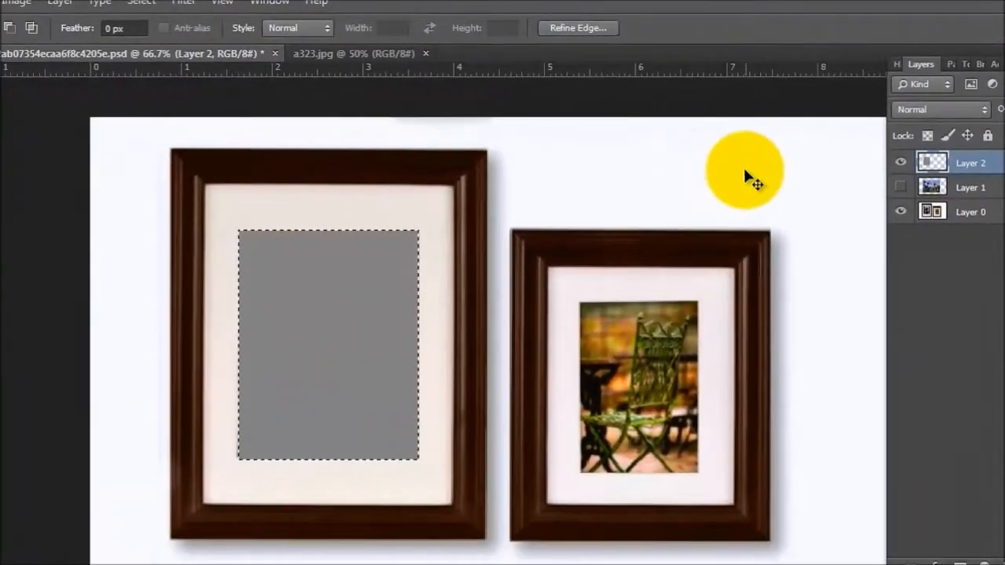
key(ctrl+d)
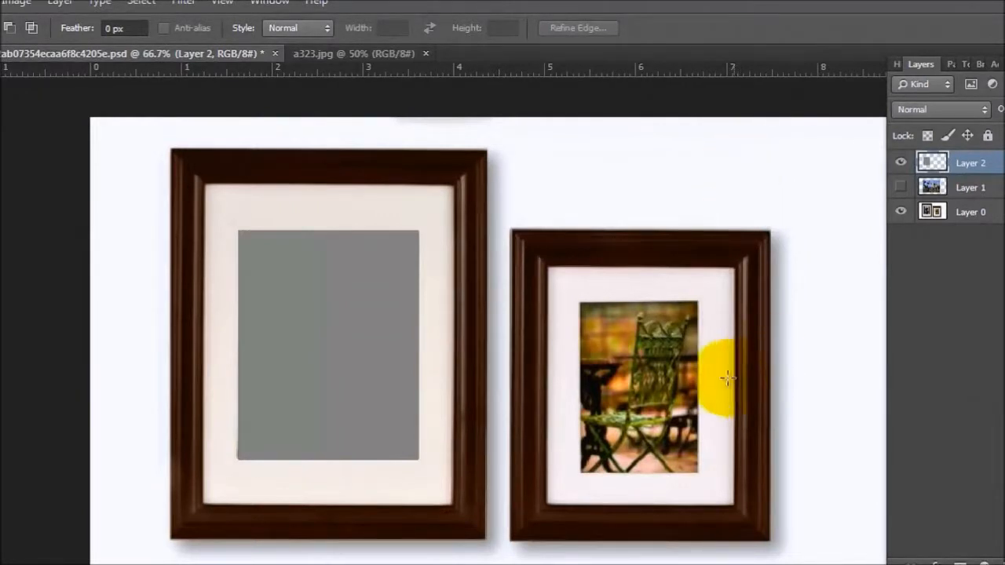
- Select the picture area inside the smaller frame, fill it with 50% Gray on Layer 2, and deselect
click(679, 420)
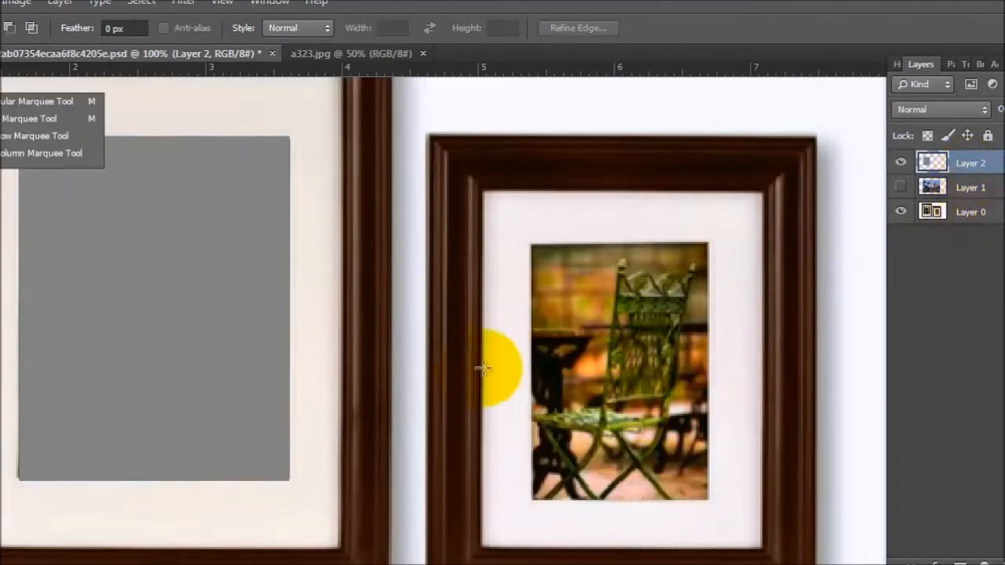
drag(532, 244, 651, 501)
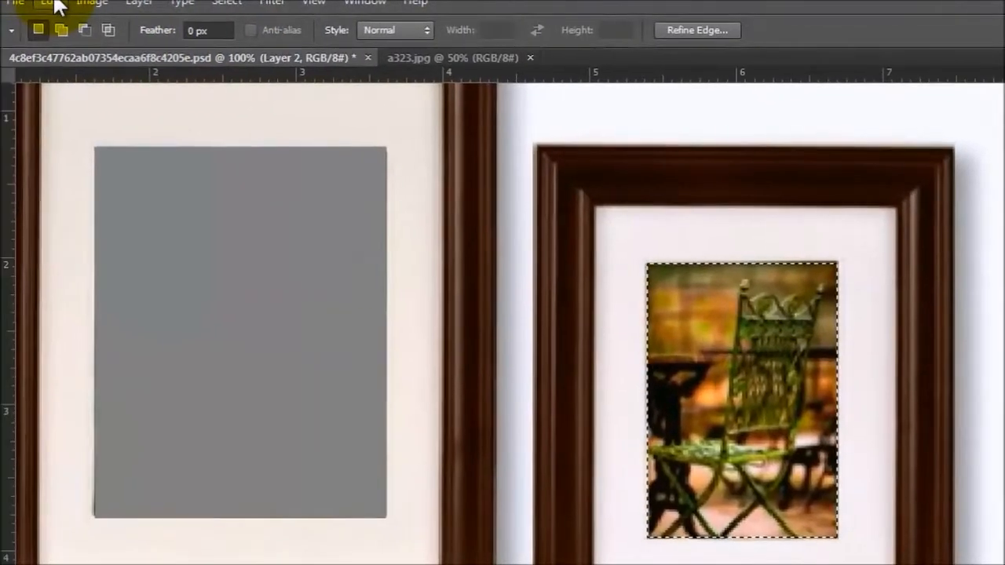
click(41, 3)
click(108, 259)
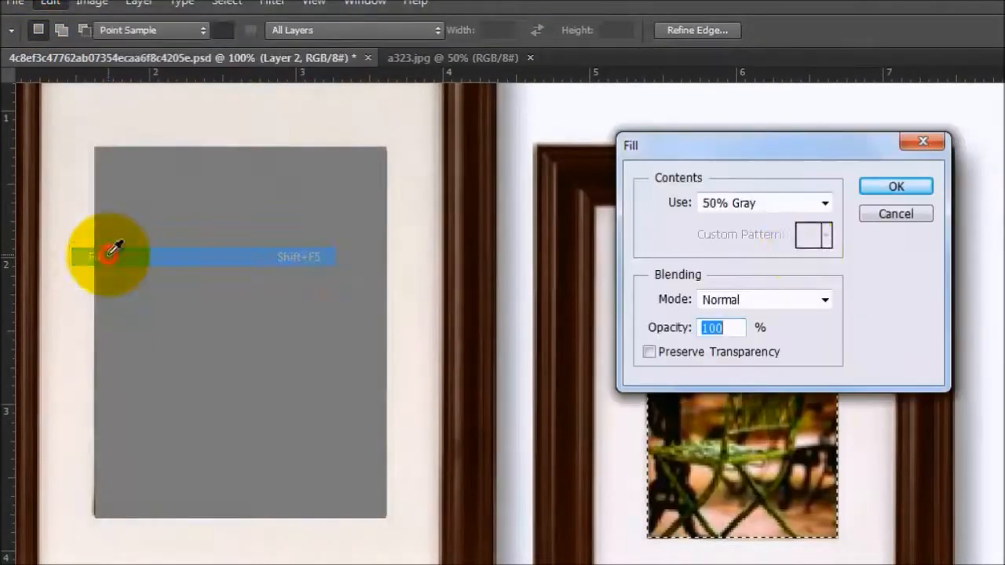
click(864, 183)
key(ctrl+d)
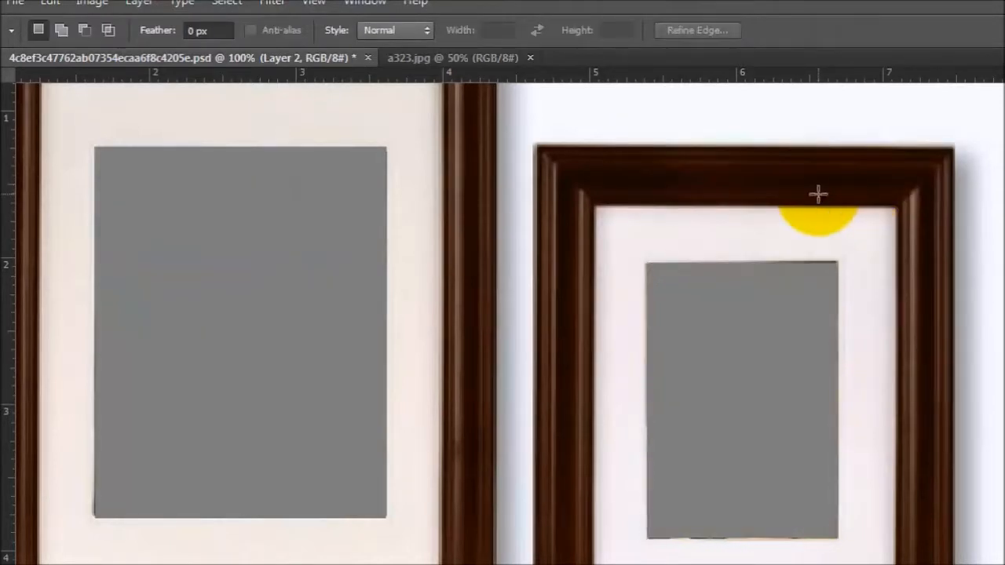
- Move the gray-filled Layer 2 below Layer 1 and rename it Image Ara
alt+click(712, 362)
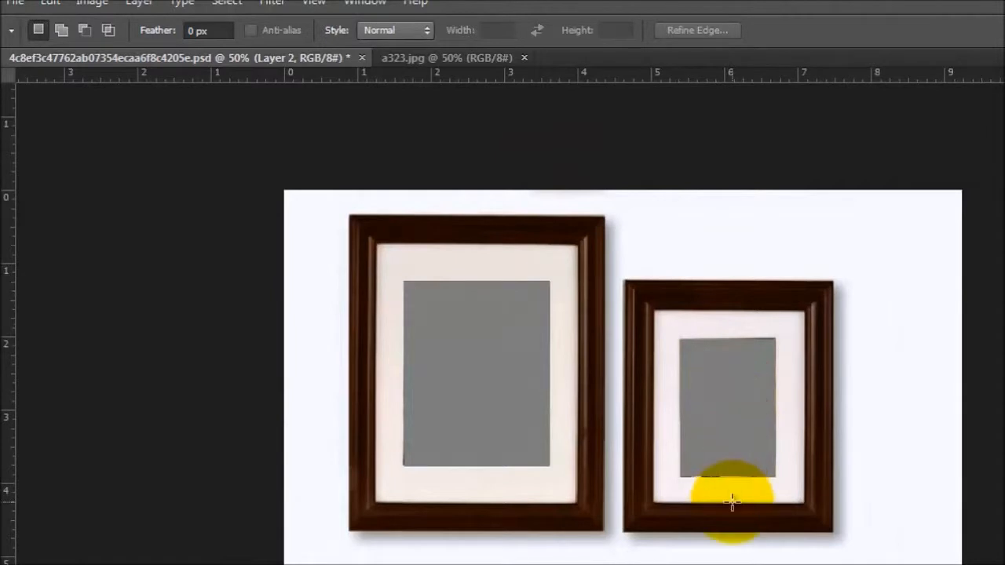
ctrl+click(713, 468)
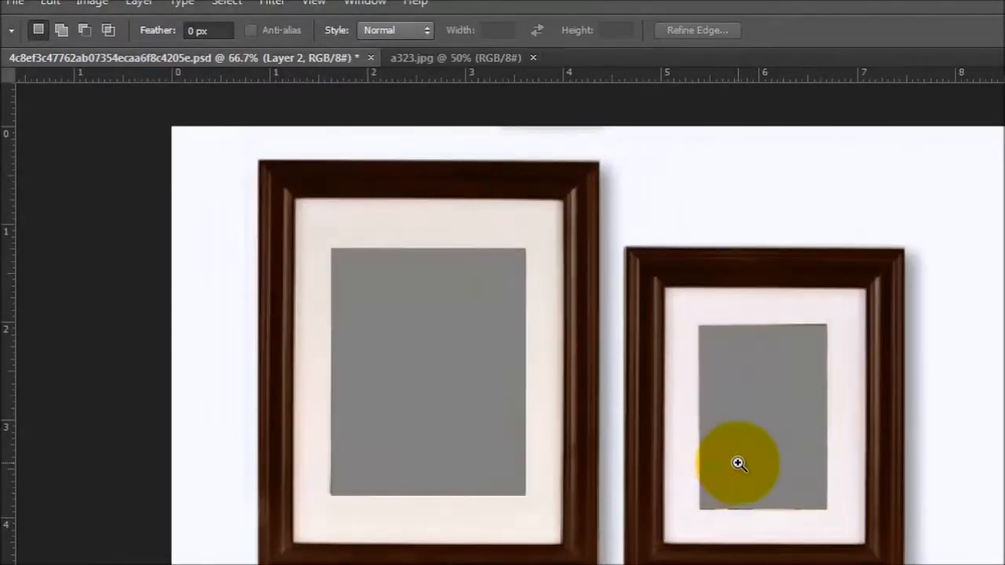
ctrl+click(738, 462)
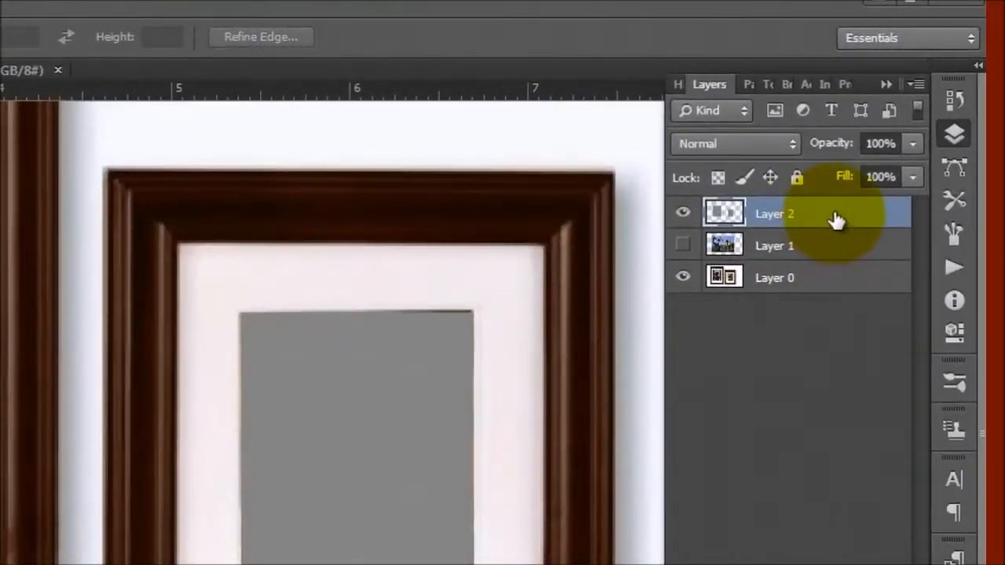
drag(837, 220, 832, 250)
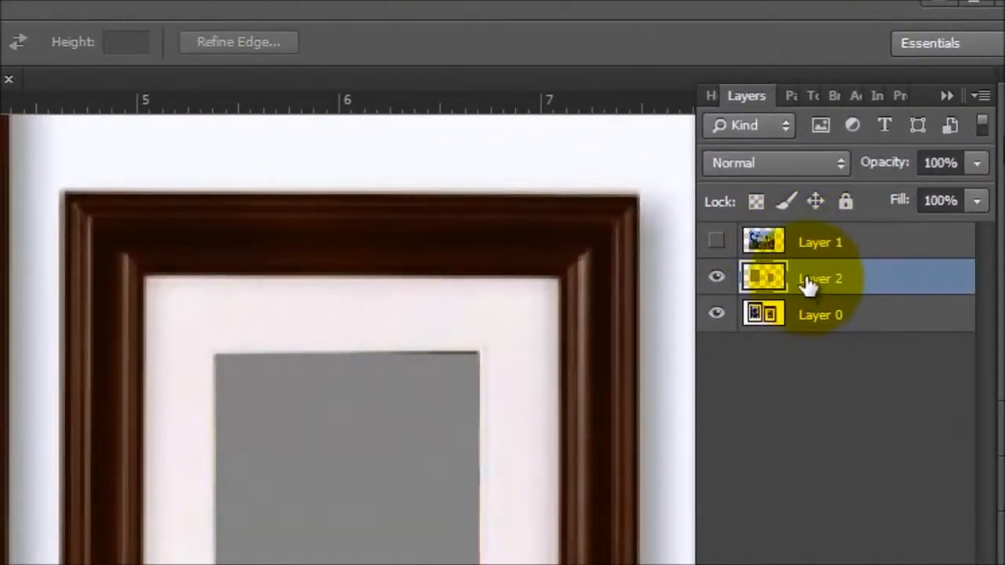
double_click(813, 281)
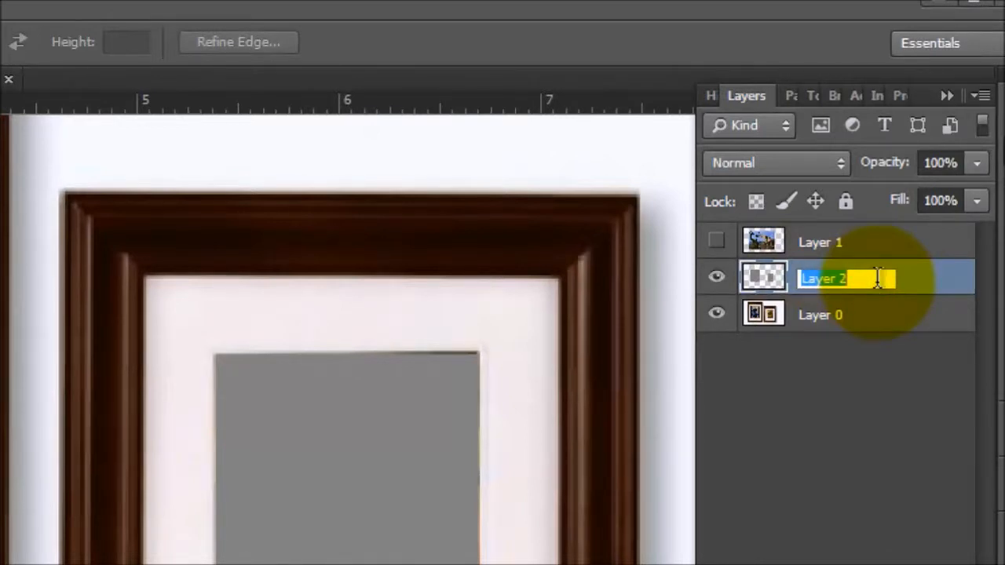
text(1)
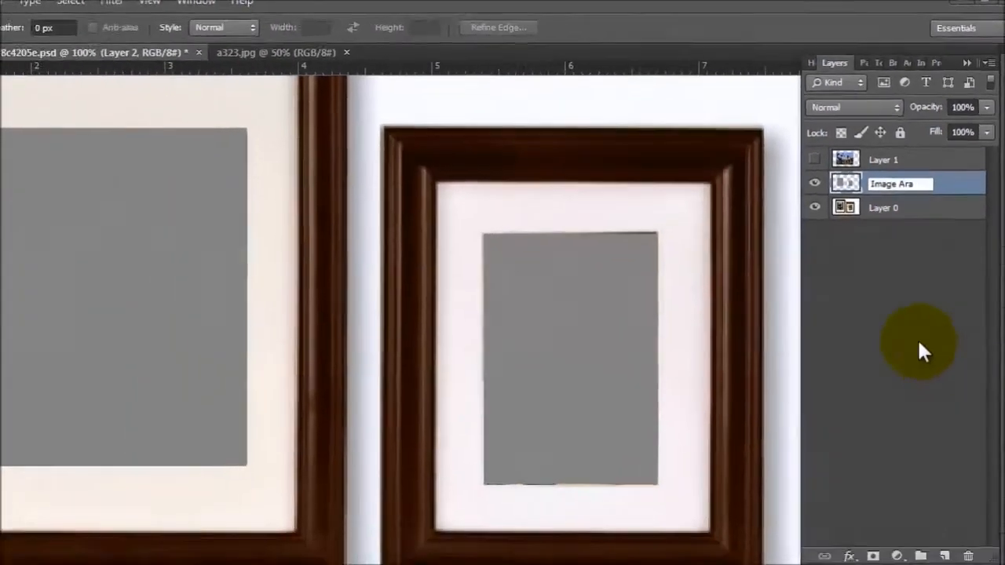
click(864, 510)
- Show the giraffe photo's layer again and rename it G
click(845, 135)
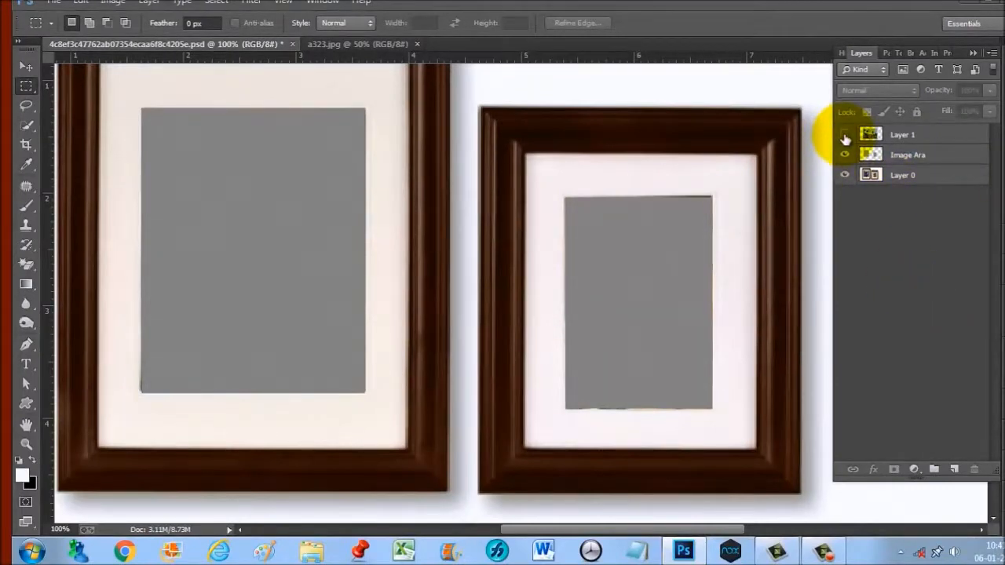
click(844, 135)
key(ctrl+minus)
key(ctrl+minus)
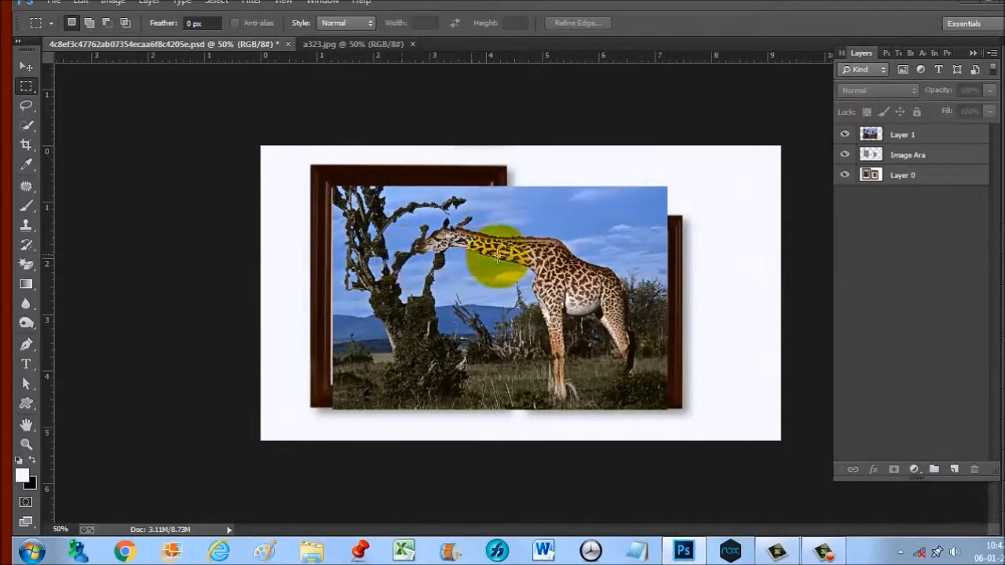
click(897, 140)
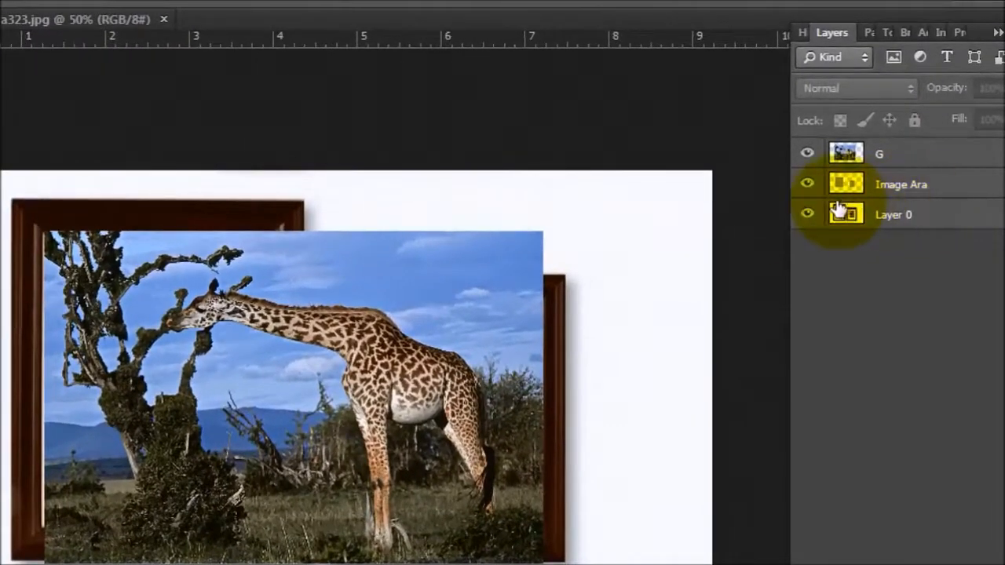
- Load the gray rectangles of the Image Ara layer as a selection
drag(838, 209, 849, 191)
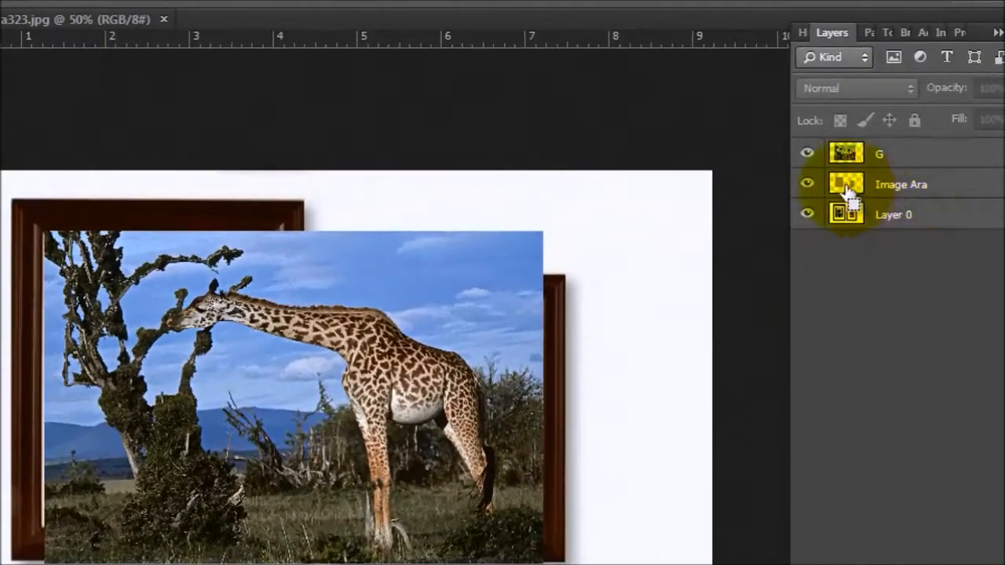
ctrl+click(846, 188)
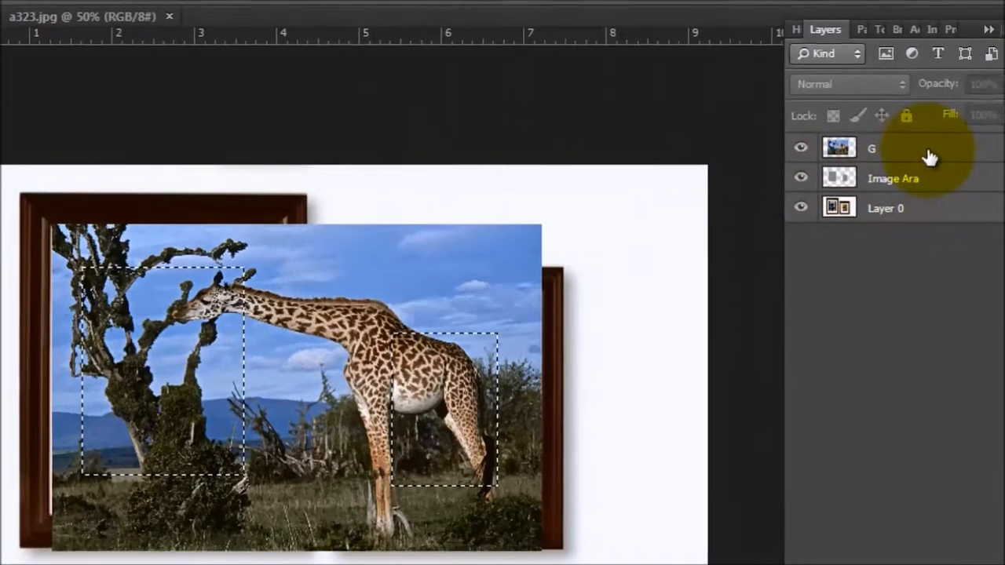
- Add a layer mask to the G layer from the loaded selection
click(936, 157)
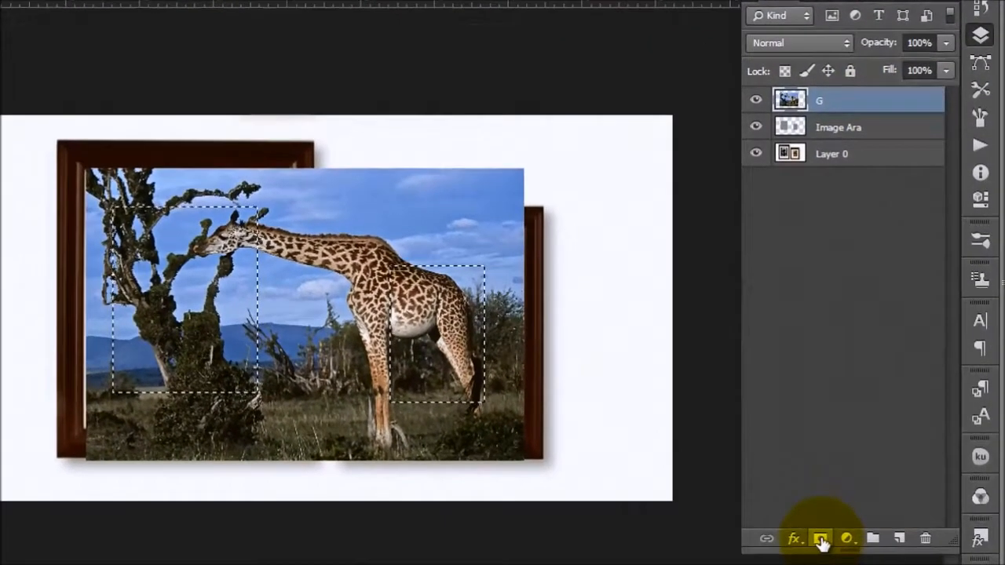
click(821, 540)
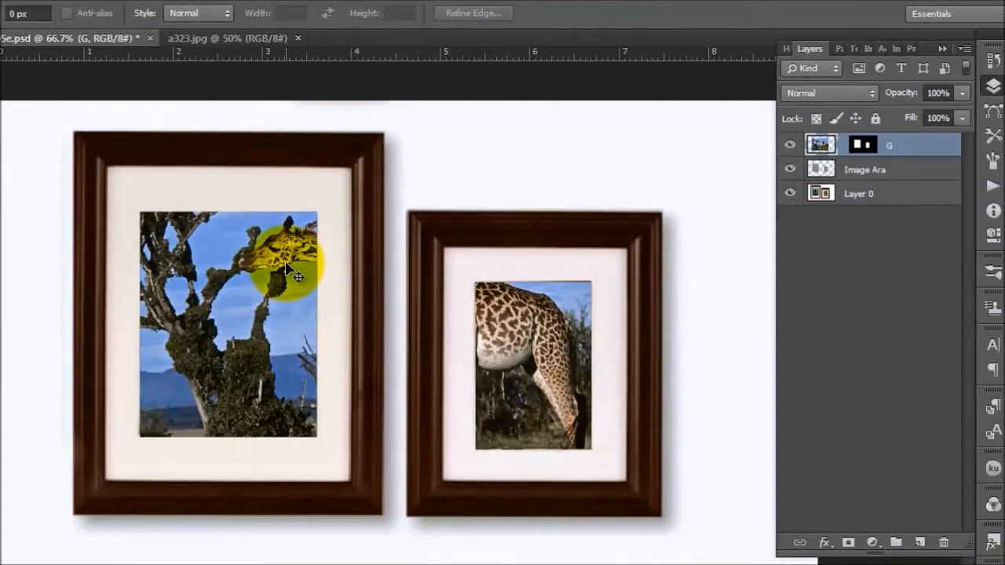
- Free-transform the giraffe photo on the G layer, scaling it down to about 90%
key(ctrl+t)
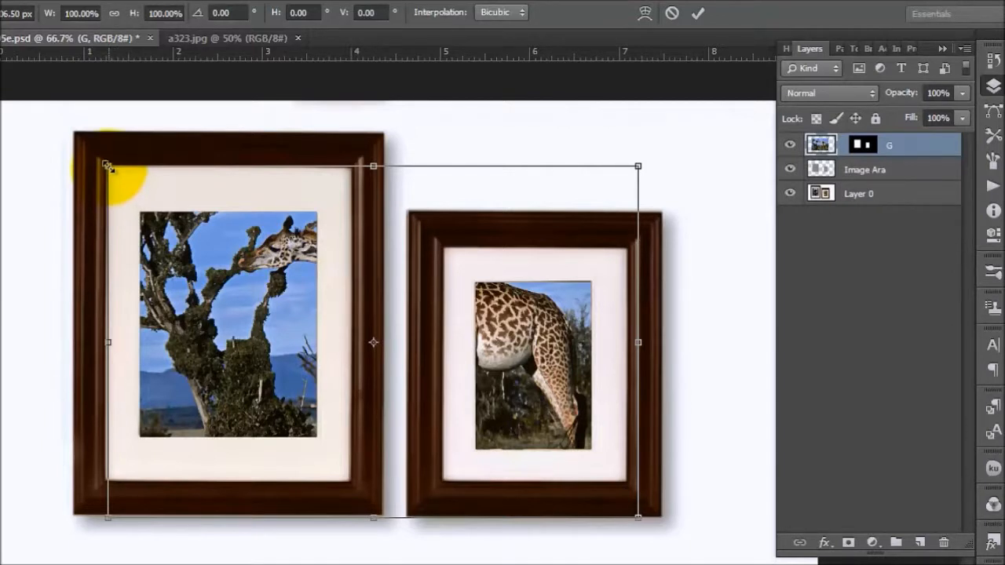
drag(110, 167, 137, 187)
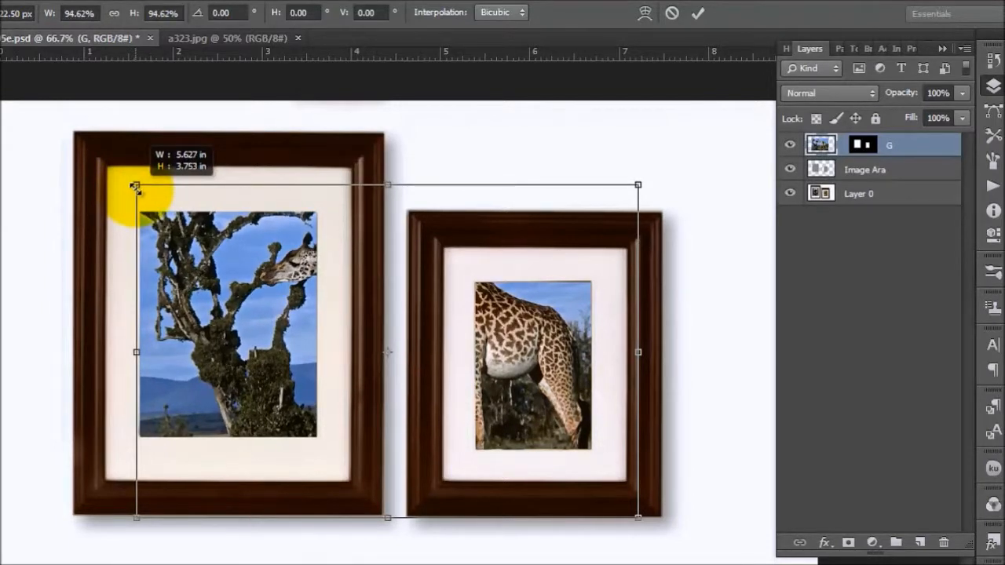
drag(135, 186, 135, 187)
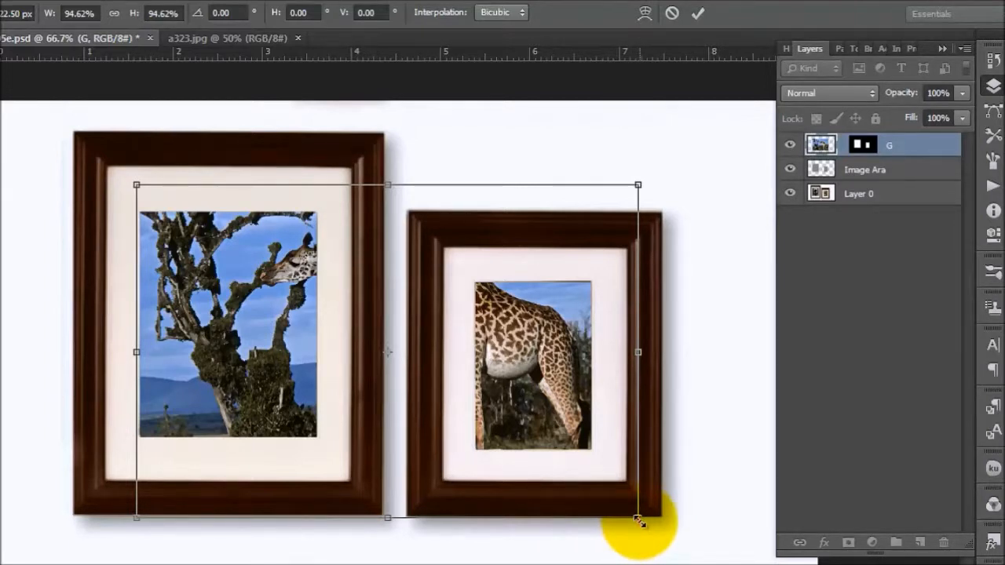
drag(639, 520, 621, 498)
drag(138, 504, 137, 499)
mouse_move(543, 425)
mouse_down()
mouse_move(564, 421)
mouse_move(560, 444)
mouse_move(544, 448)
mouse_move(542, 433)
mouse_up()
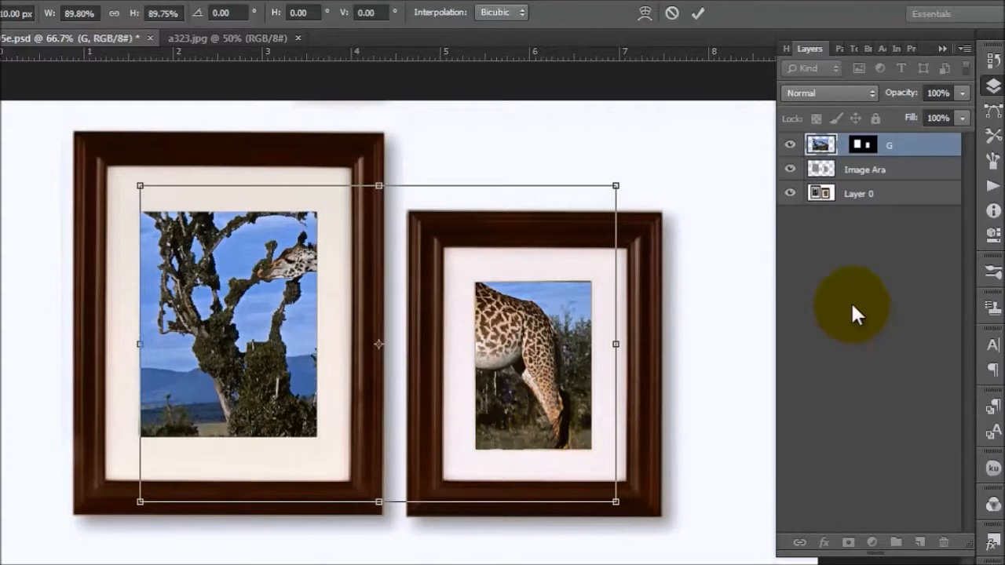
- Move the giraffe photo toward the smaller frame so that more of its hindquarters fills that picture area
drag(267, 429, 252, 357)
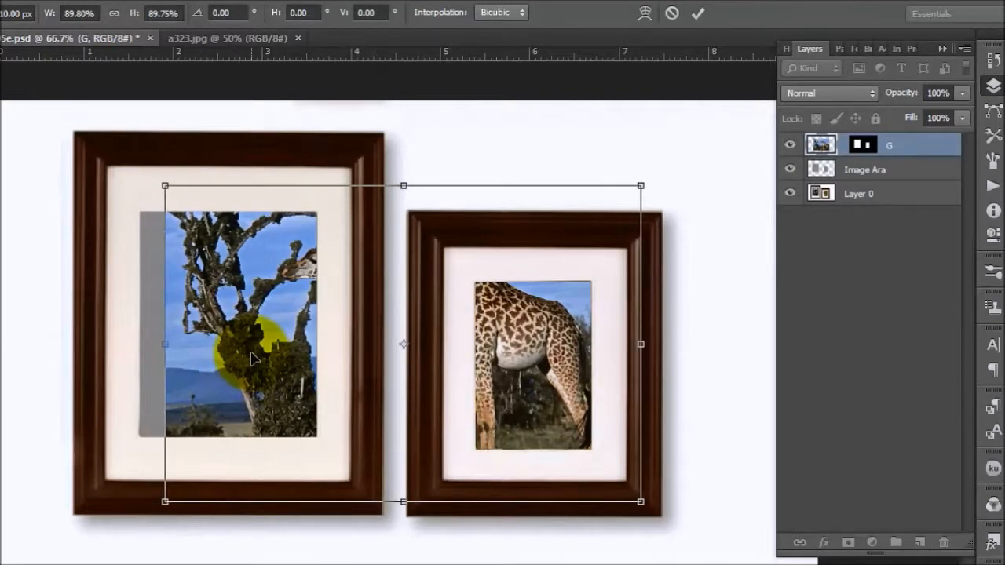
drag(465, 447, 459, 438)
key(Down)
key(Down)
key(Down)
key(Down)
key(Down)
key(Down)
key(Down)
key(Down)
key(Down)
key(Down)
key(Down)
key(Down)
key(Down)
key(Down)
key(Down)
key(Down)
key(Down)
key(Down)
key(Down)
key(Down)
- Scale the giraffe photo down to about 80%, enlarge it slightly back toward the larger frame's left side, and apply the transform
drag(641, 184, 611, 205)
drag(165, 499, 183, 489)
drag(613, 202, 607, 207)
drag(240, 372, 236, 368)
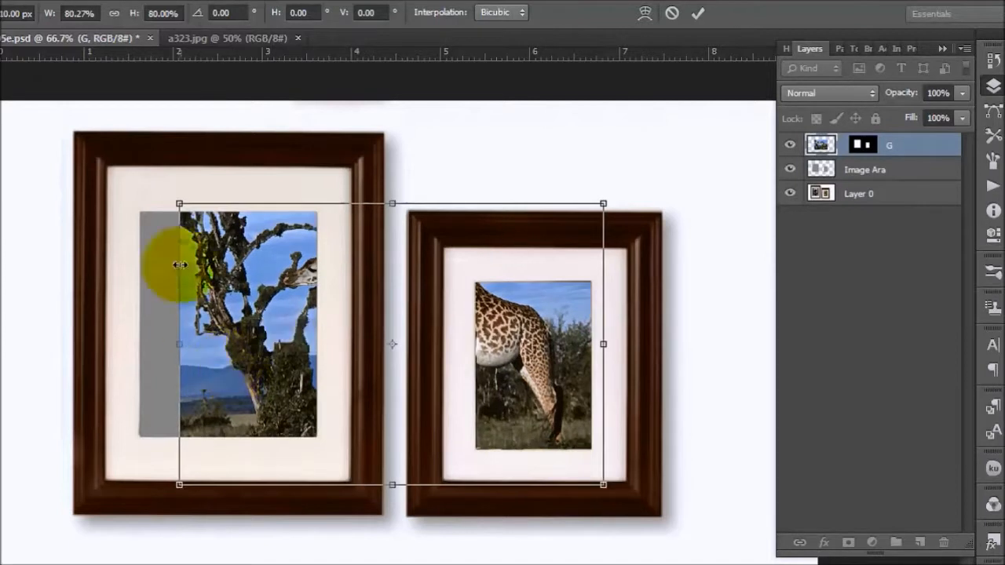
drag(176, 203, 174, 199)
drag(602, 482, 610, 489)
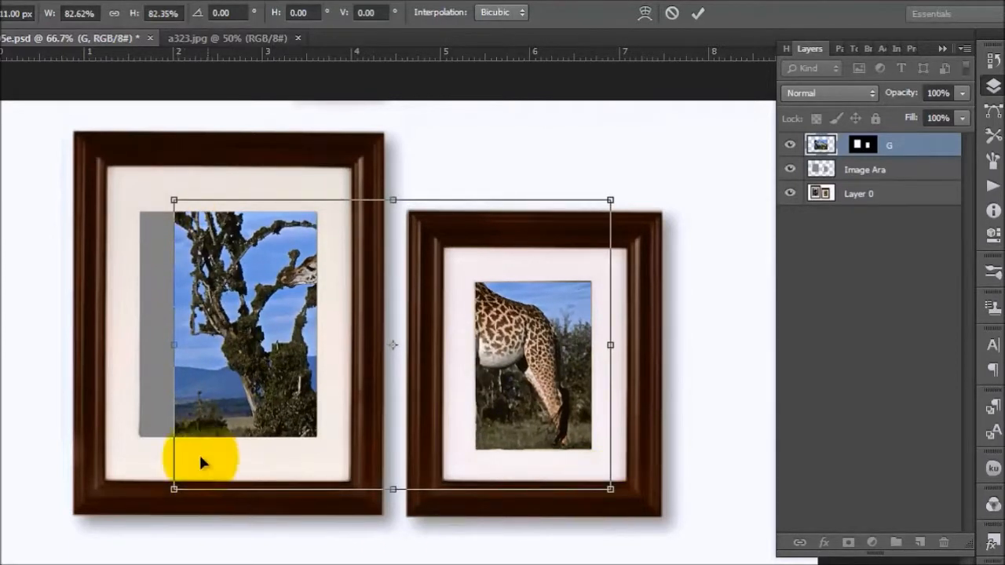
drag(173, 199, 157, 191)
key(Return)
- Select the uncovered gray strip along the larger picture area's left edge, fill it with Content-Aware at 100% opacity, and deselect
scroll(182, 306, up, 1)
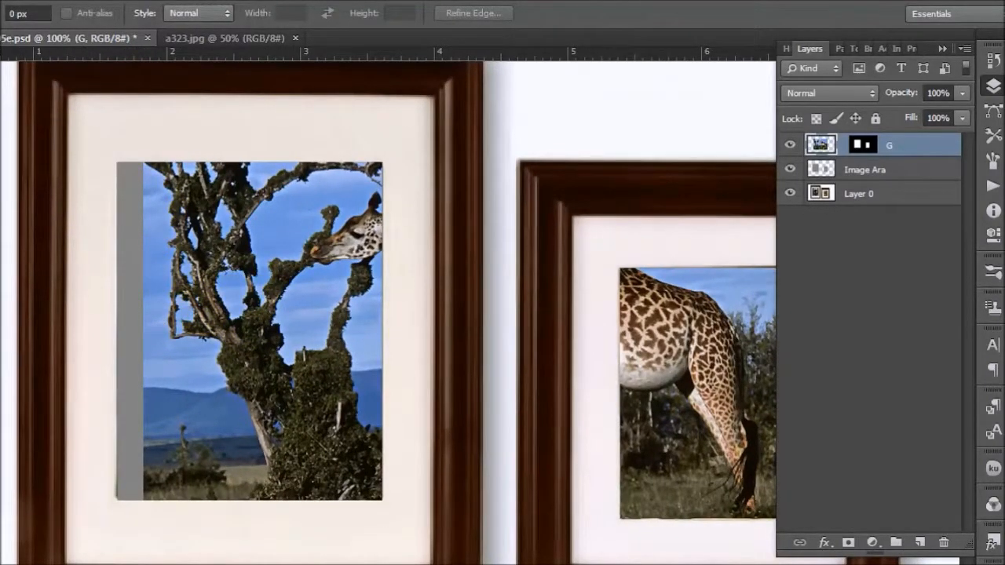
drag(114, 159, 144, 503)
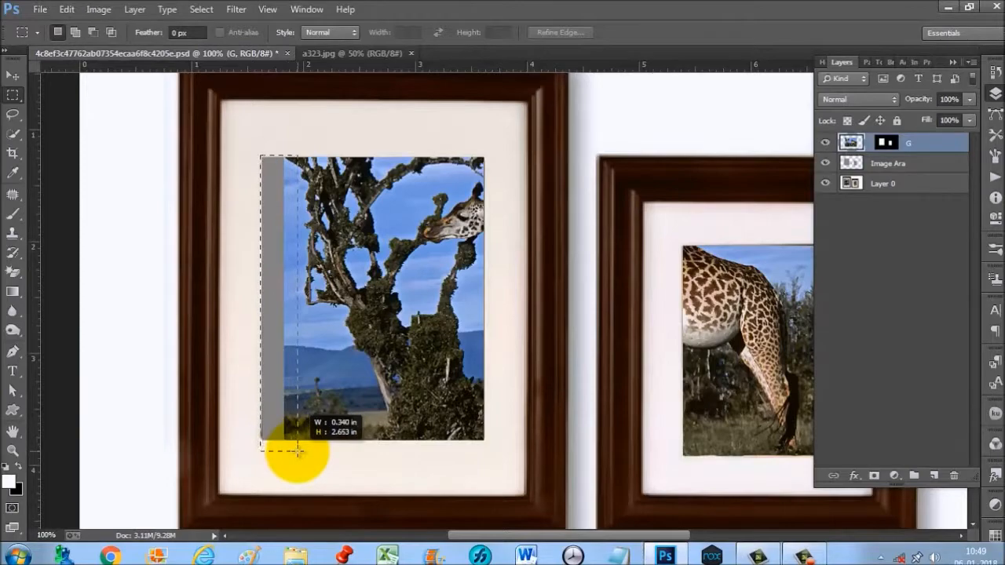
drag(297, 452, 299, 450)
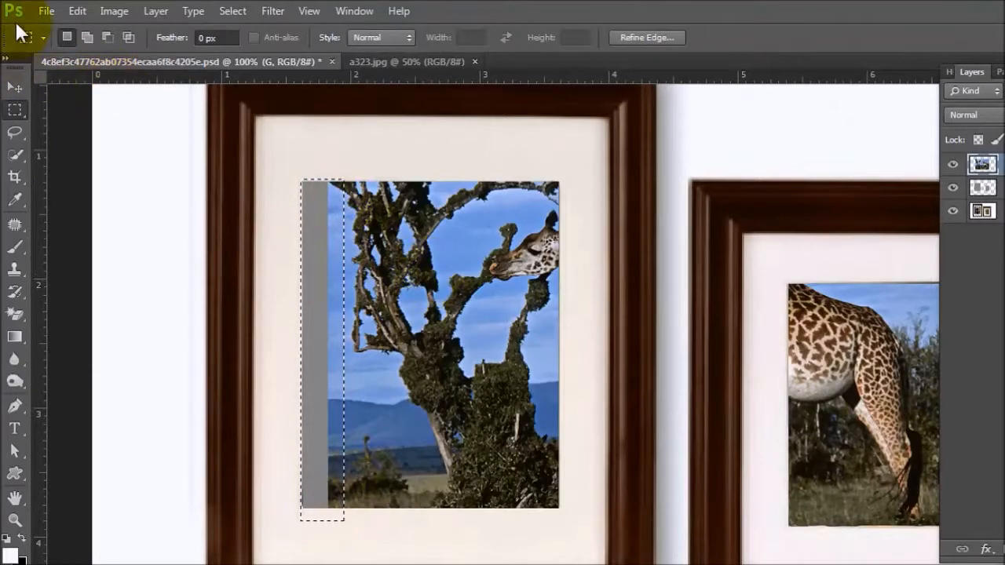
click(79, 12)
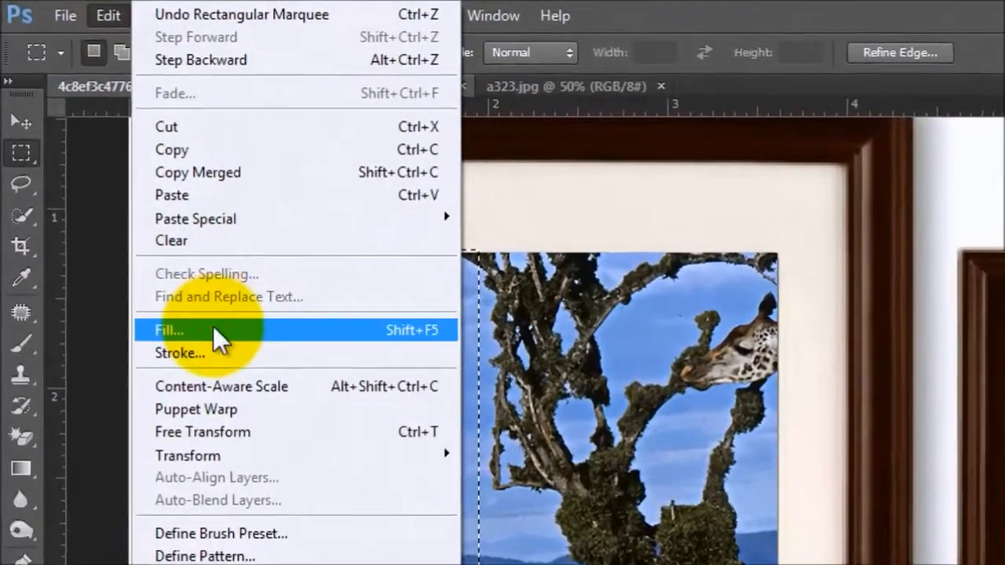
click(213, 326)
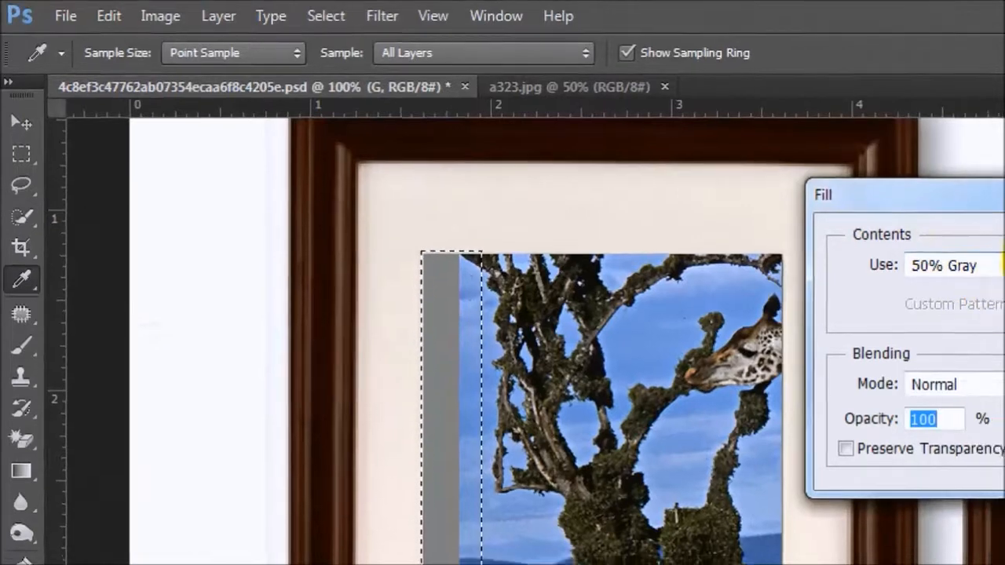
click(948, 233)
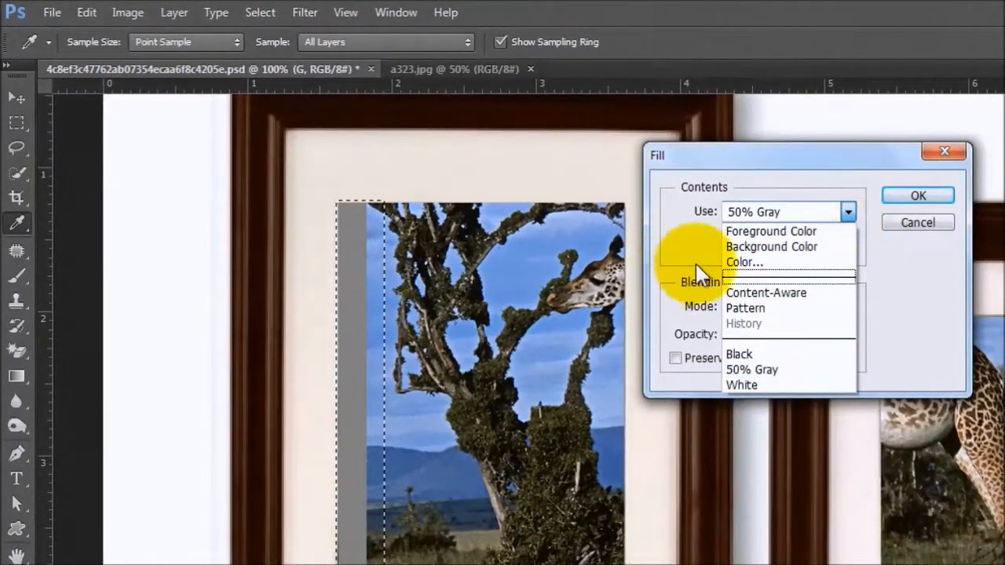
click(766, 292)
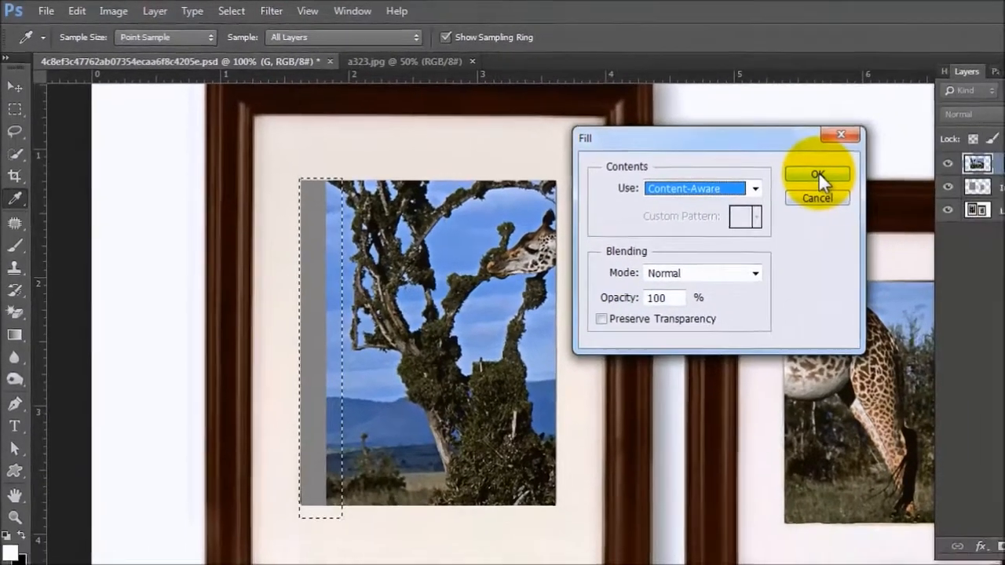
click(818, 173)
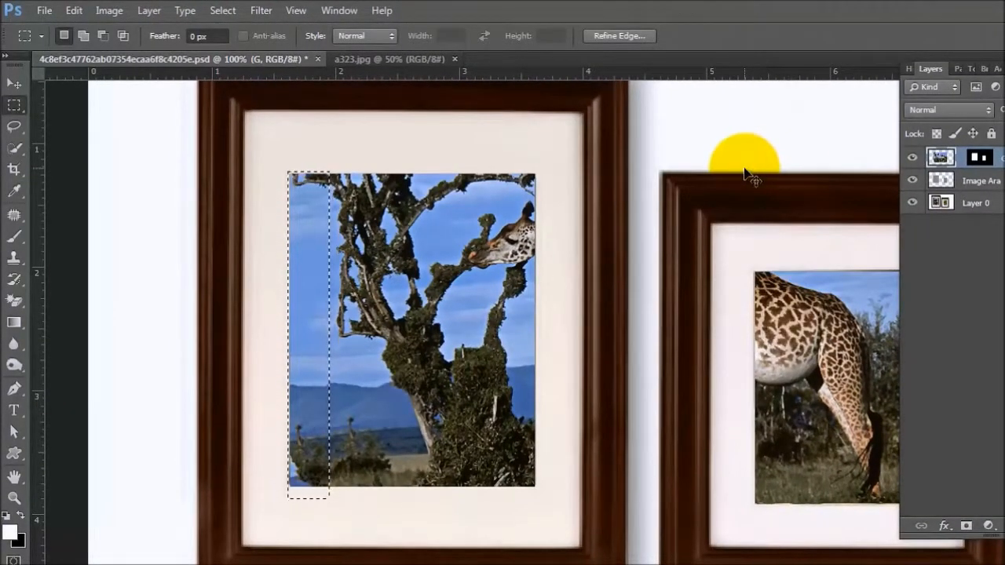
key(ctrl+d)
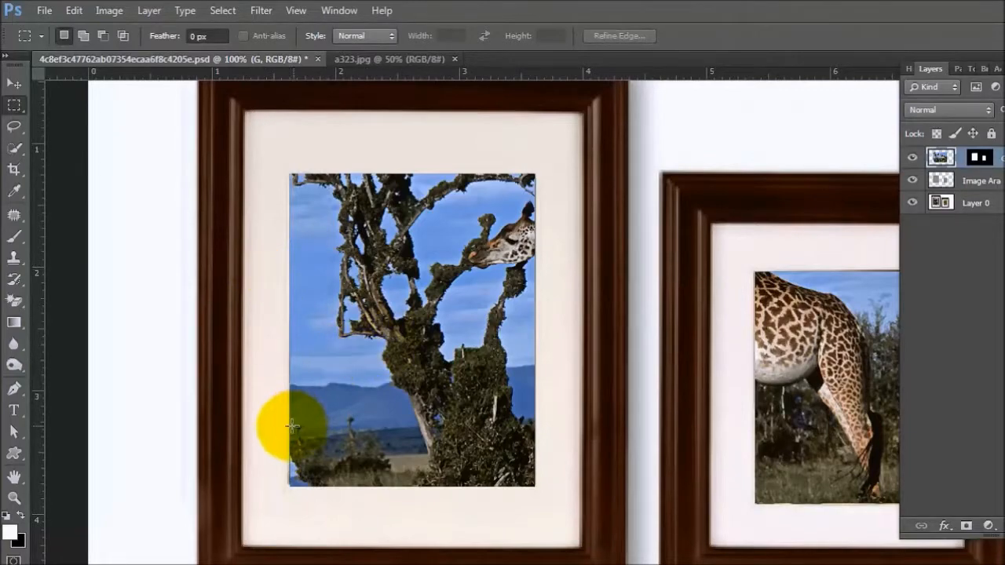
- Disable the layer mask on the G layer to reveal the whole photo
key(ctrl+minus)
key(ctrl+minus)
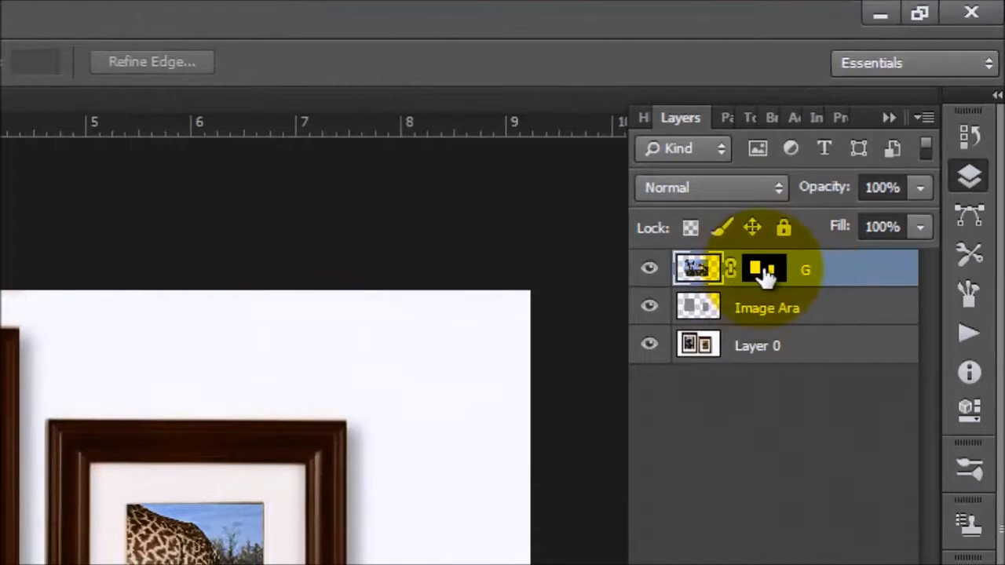
shift+click(764, 271)
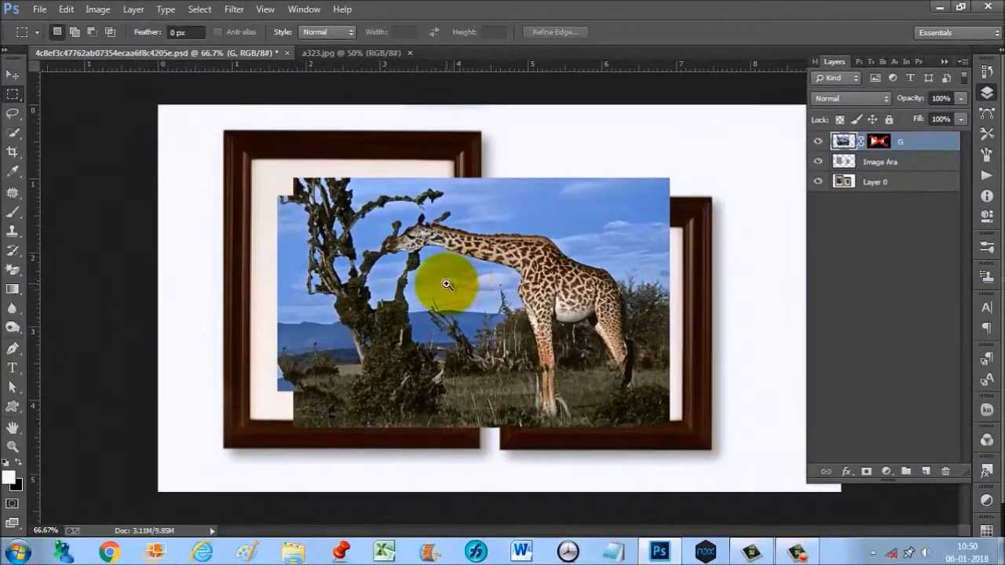
- Select the giraffe's head and neck with the Quick Selection tool, using a 15 px brush
click(392, 313)
click(465, 251)
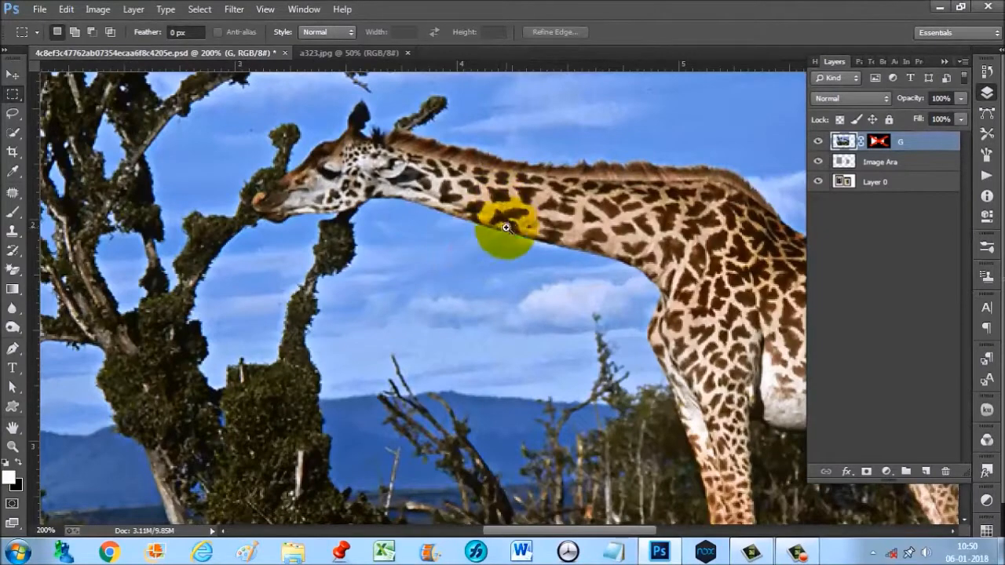
click(539, 201)
alt+click(554, 226)
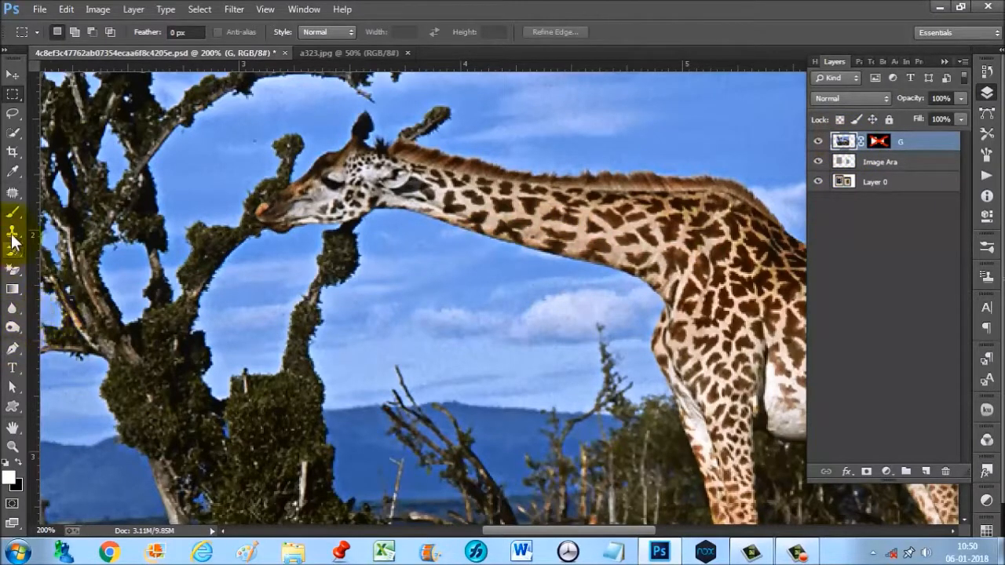
click(10, 137)
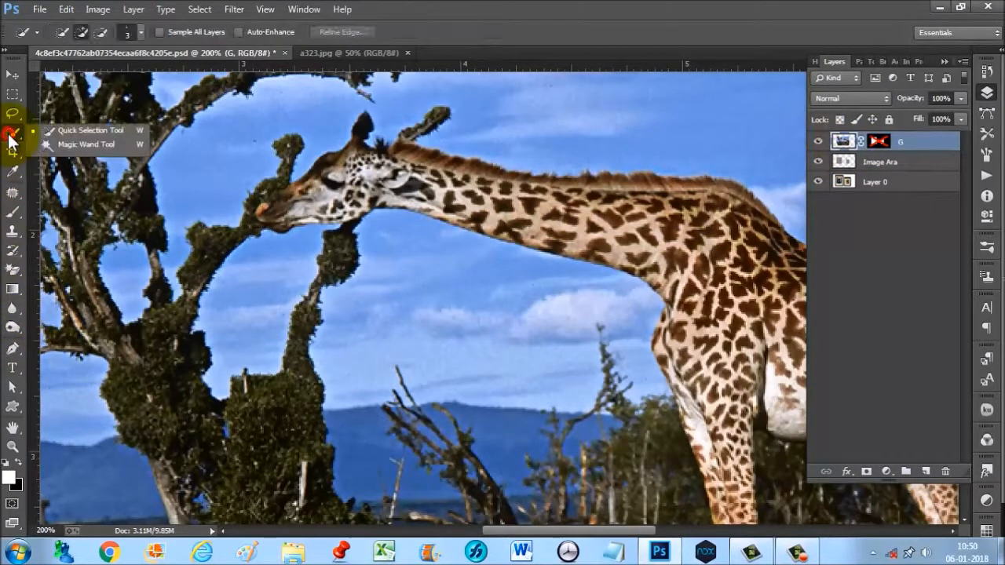
click(68, 131)
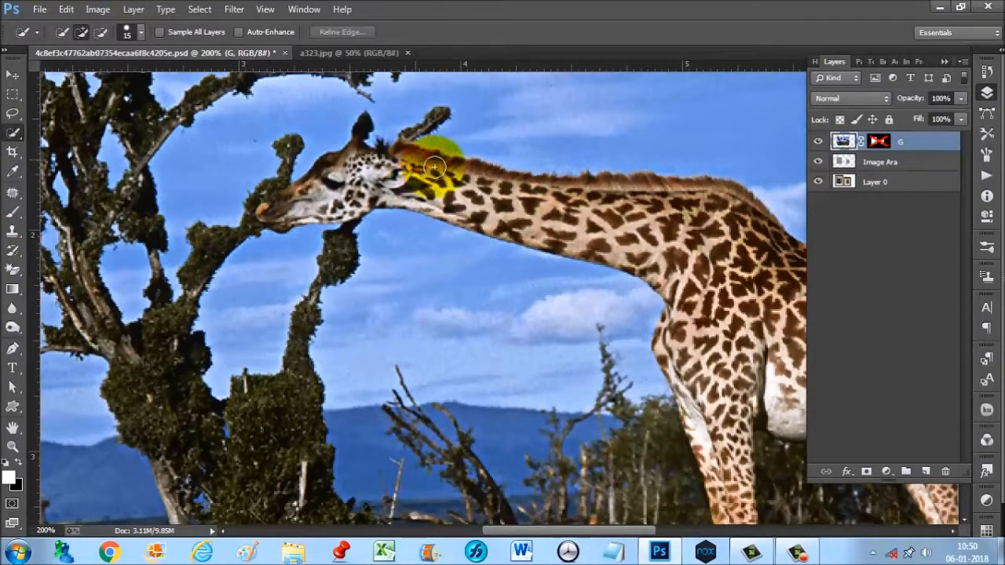
mouse_move(700, 223)
mouse_down()
mouse_move(678, 256)
mouse_move(632, 259)
mouse_move(481, 216)
mouse_up()
mouse_move(378, 167)
mouse_down()
mouse_move(354, 193)
mouse_move(372, 193)
mouse_move(340, 201)
mouse_move(353, 163)
mouse_move(440, 183)
mouse_move(419, 208)
mouse_move(411, 198)
mouse_move(501, 211)
mouse_move(419, 196)
mouse_move(395, 227)
mouse_up()
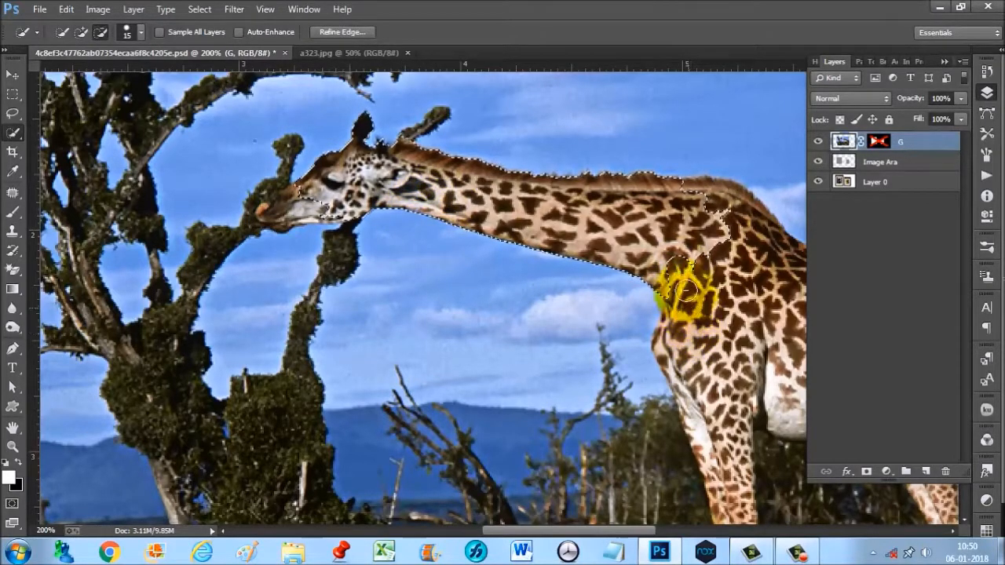
click(672, 252)
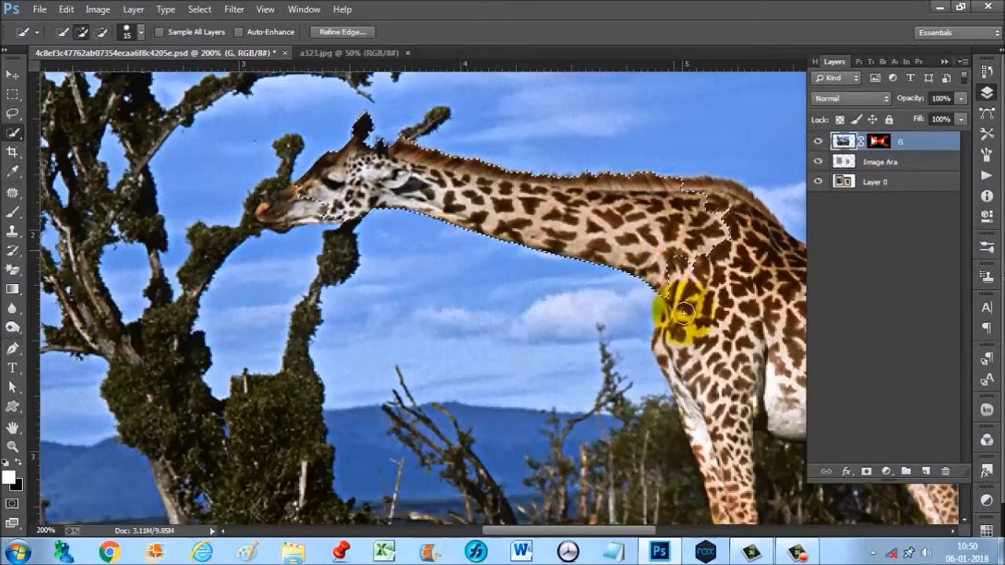
- Extend the quick selection over the giraffe's shoulder, front body and front leg down to the ground
mouse_move(670, 333)
mouse_down()
mouse_move(711, 450)
mouse_move(706, 256)
mouse_move(697, 342)
mouse_move(681, 195)
mouse_move(717, 192)
mouse_move(753, 220)
mouse_move(750, 299)
mouse_up()
drag(784, 267, 610, 127)
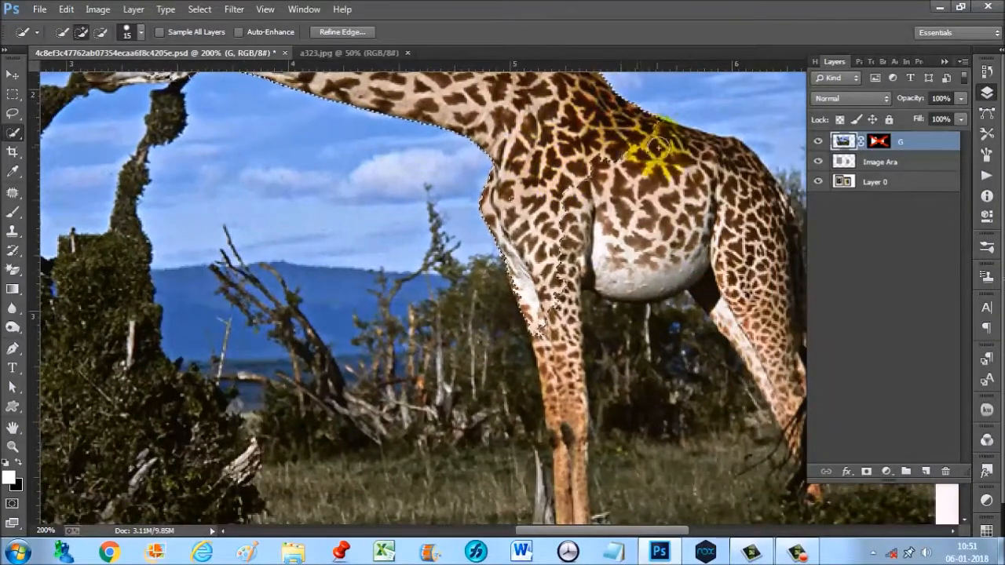
drag(554, 299, 533, 287)
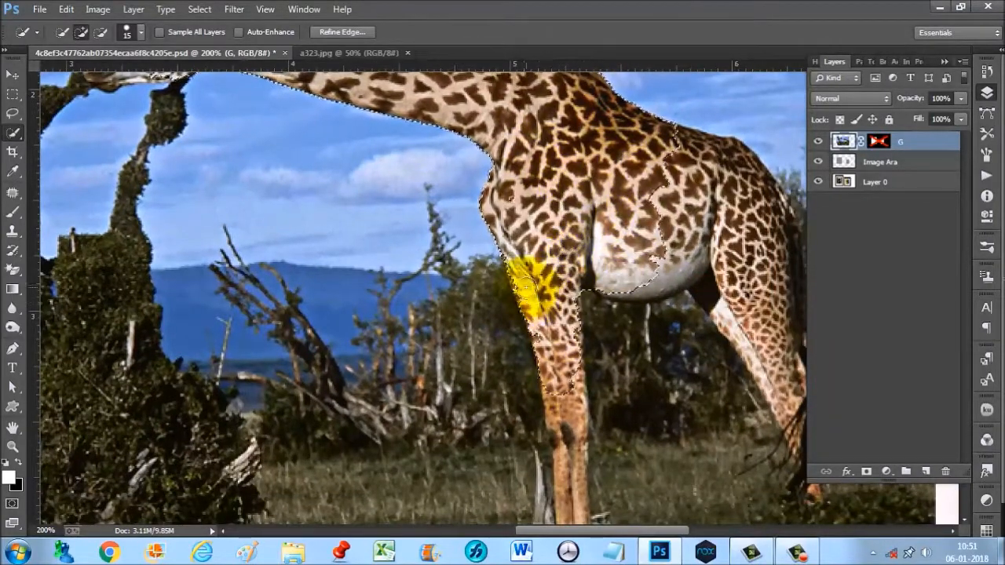
mouse_move(521, 193)
mouse_down()
mouse_move(555, 357)
mouse_move(540, 322)
mouse_move(563, 392)
mouse_move(568, 502)
mouse_up()
drag(559, 384, 547, 192)
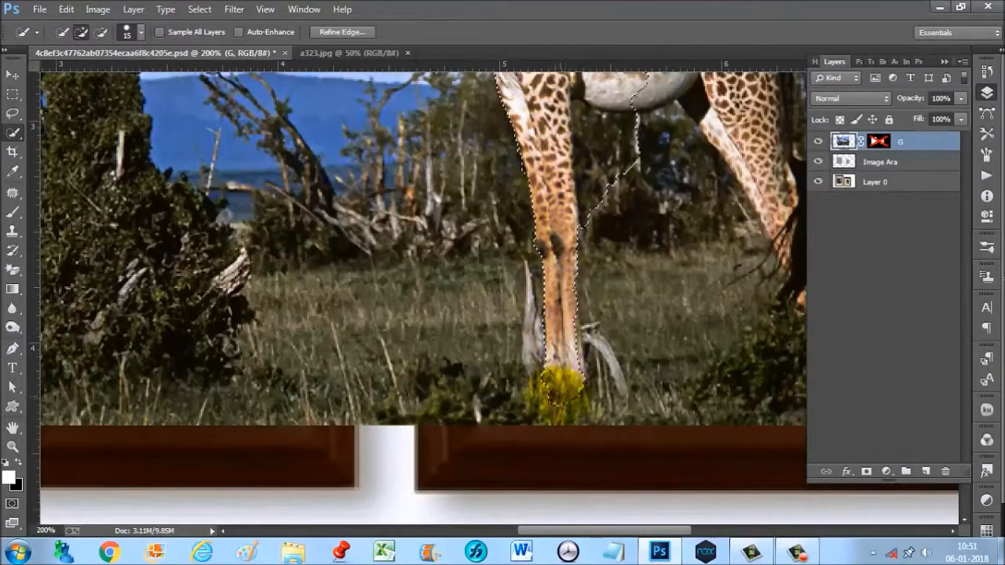
- Re-enable the G layer's mask briefly to compare the giraffe selection with the framed picture areas, and disable it again
shift+click(879, 141)
scroll(605, 222, down, 1)
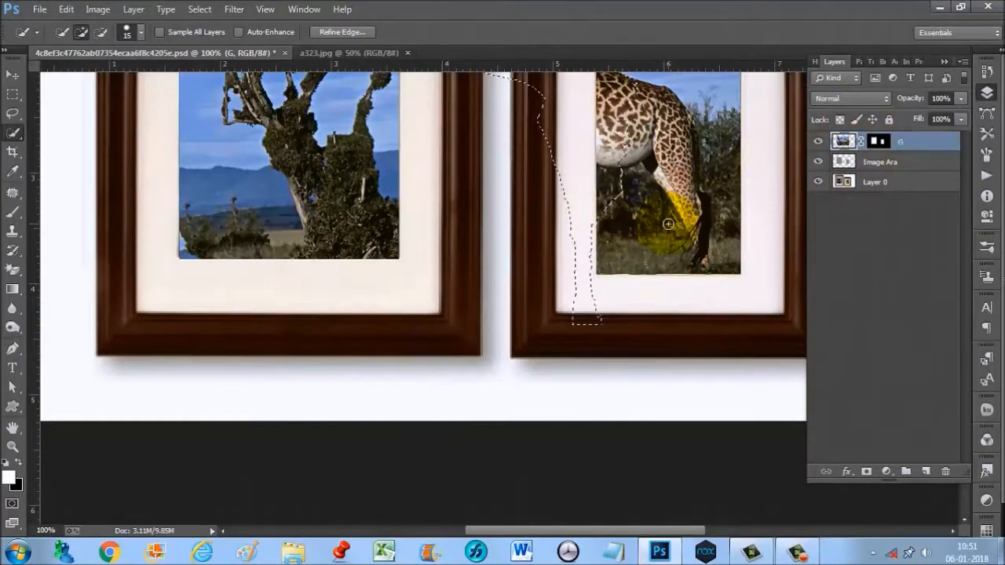
click(862, 142)
shift+click(879, 140)
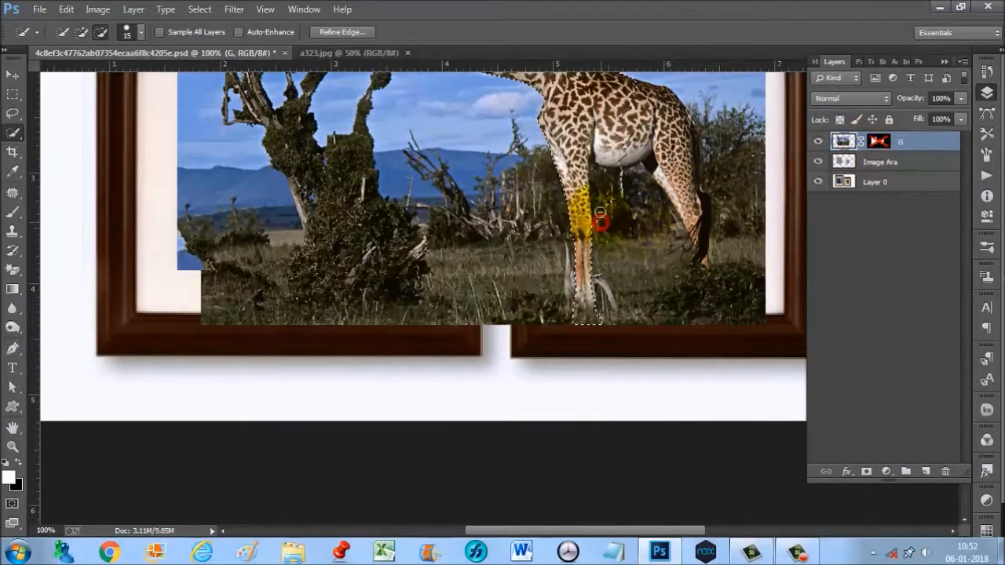
- Refine the quick selection around the giraffe's front leg, subtracting the background beside the leg and below the belly
scroll(604, 179, up, 1)
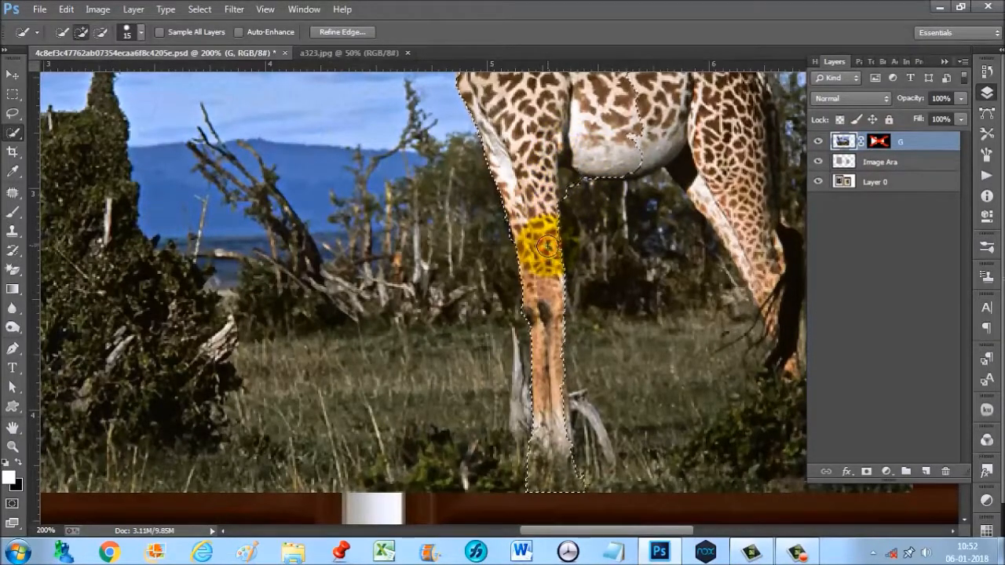
drag(545, 238, 552, 248)
alt+click(495, 223)
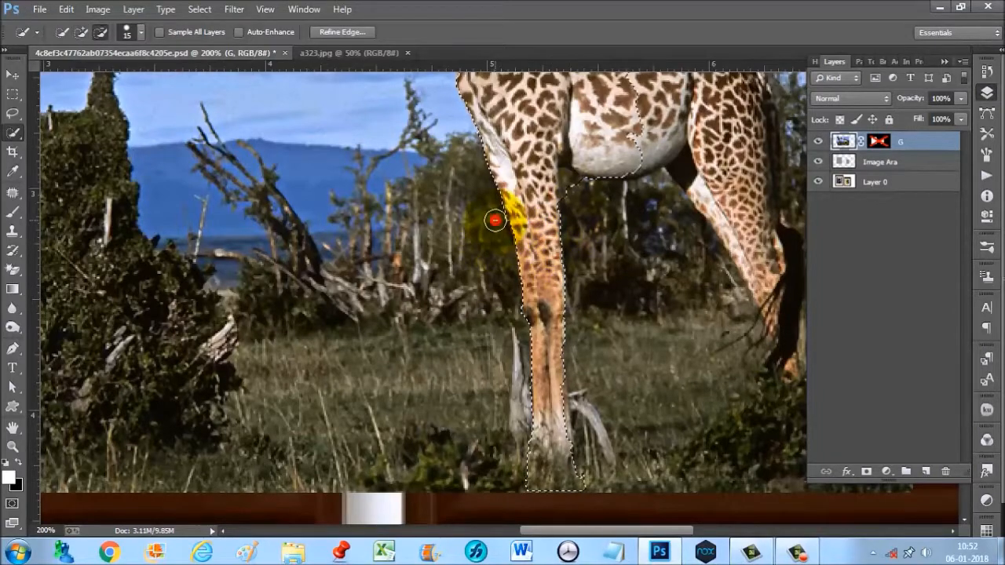
alt+click(572, 186)
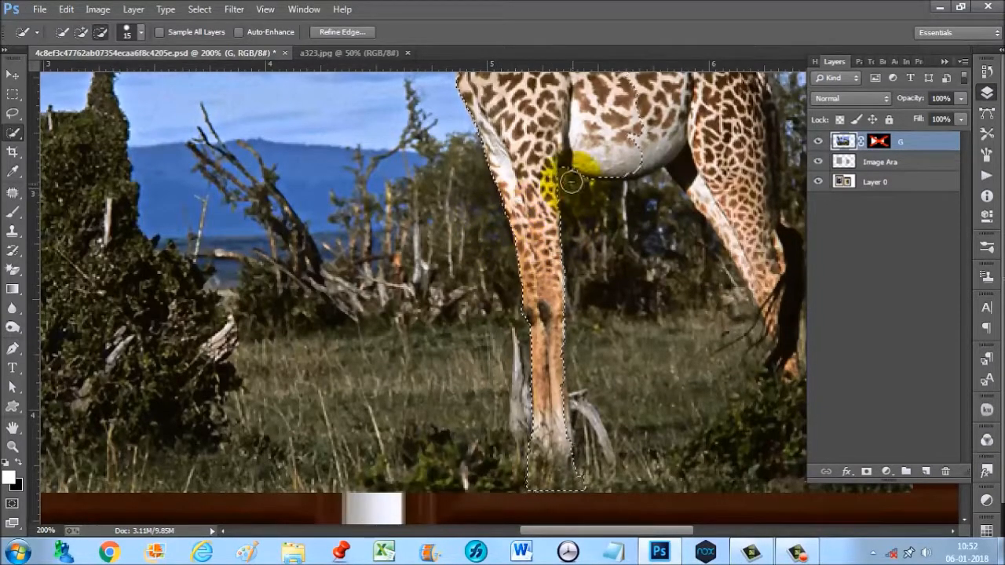
click(546, 207)
scroll(527, 254, down, 3)
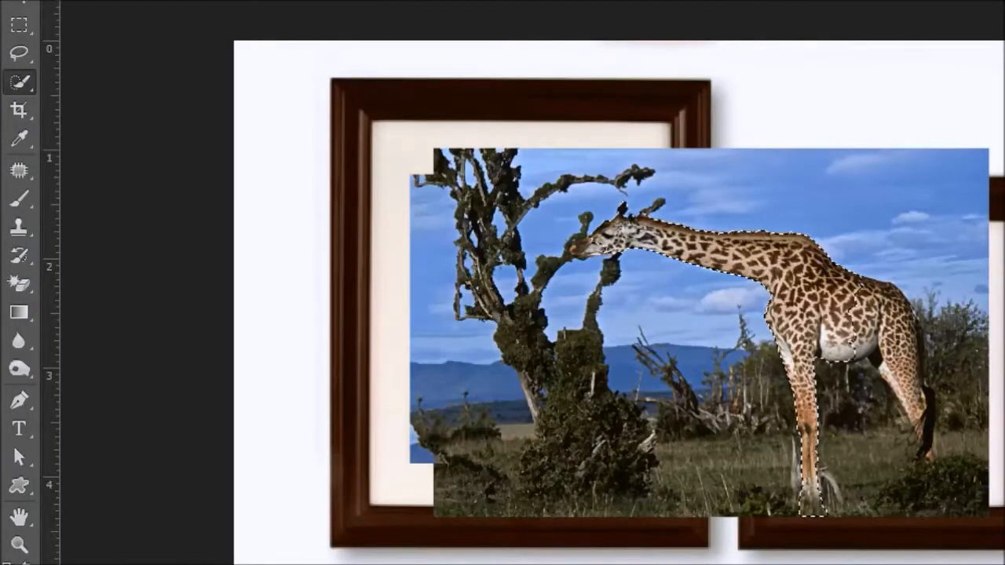
- Refine the giraffe selection's edge with radius 0.5 px, smooth 1 and contrast 1%, checking it on black
click(291, 1)
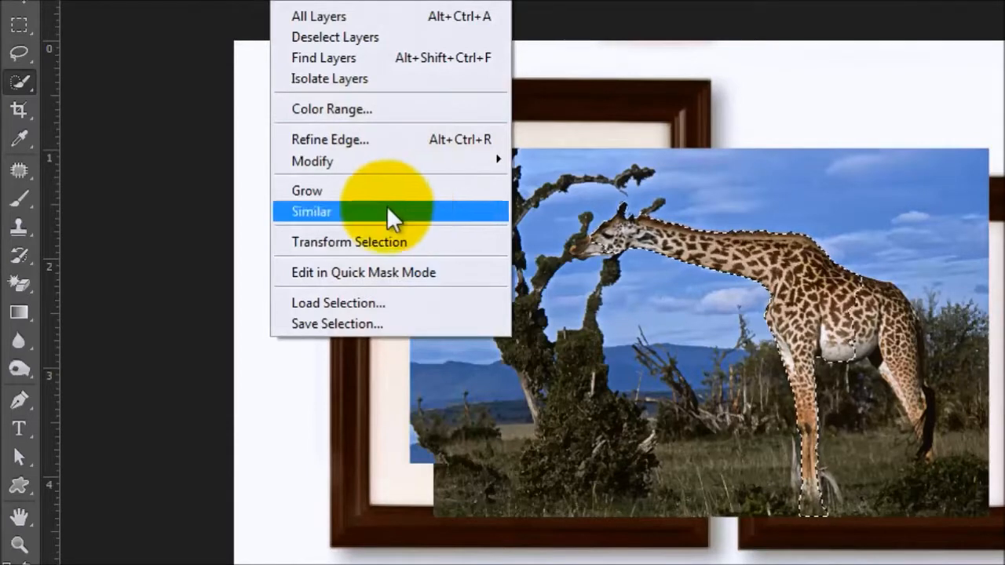
click(346, 138)
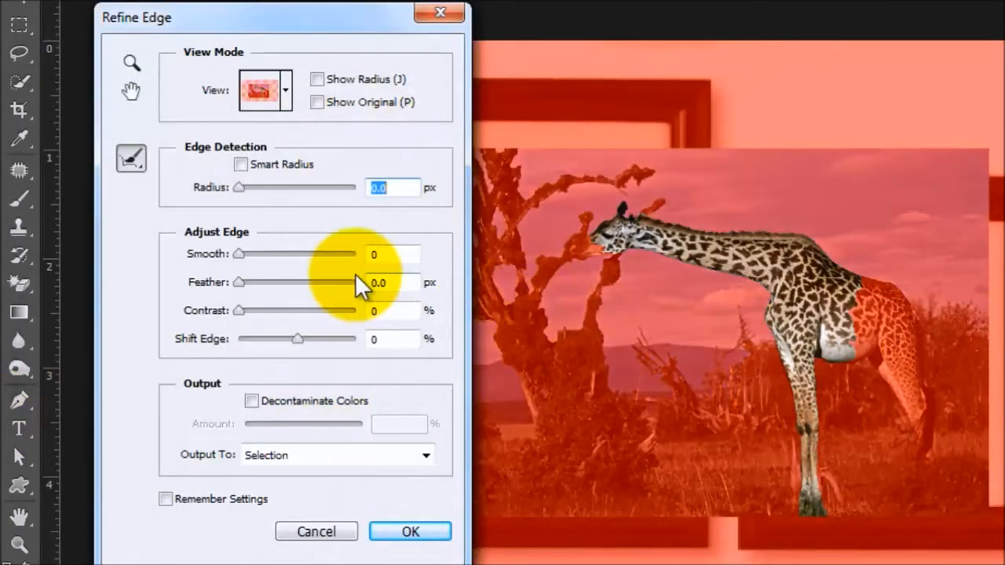
click(385, 255)
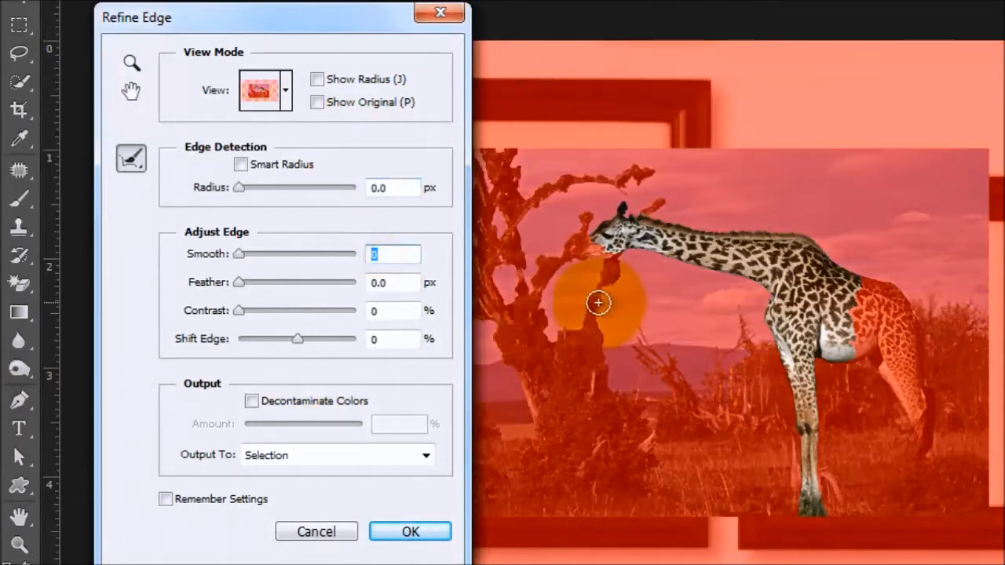
drag(593, 303, 562, 302)
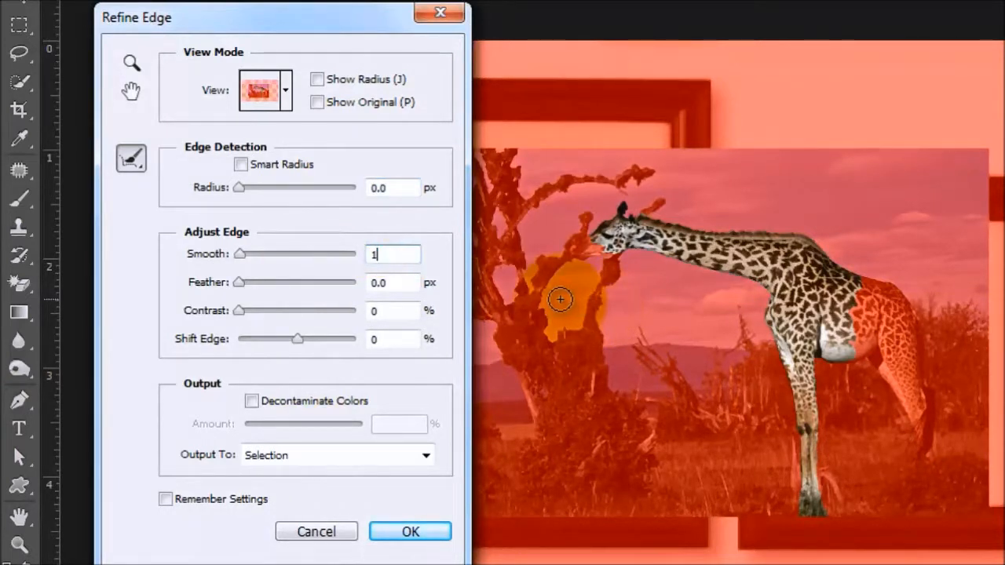
click(380, 182)
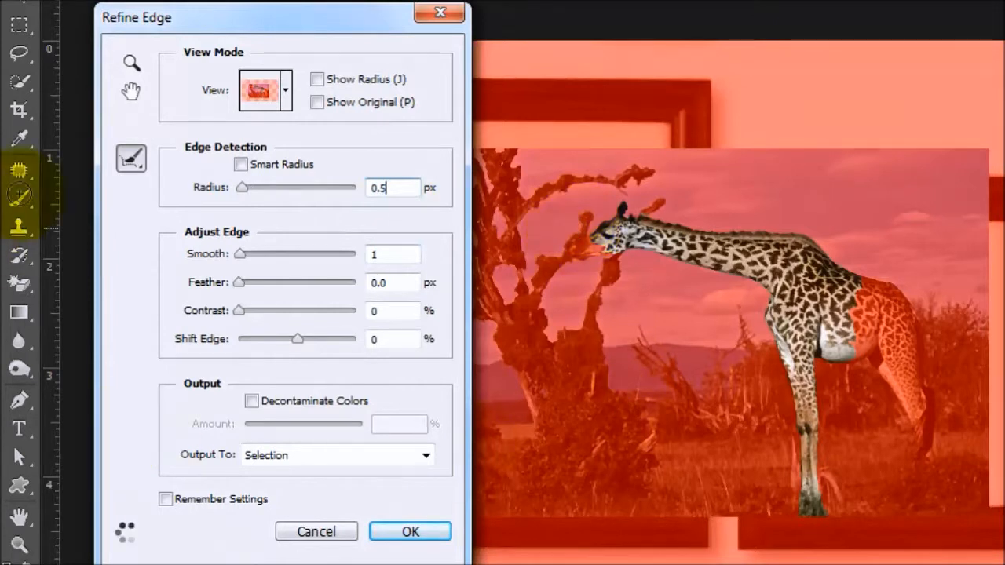
double_click(377, 311)
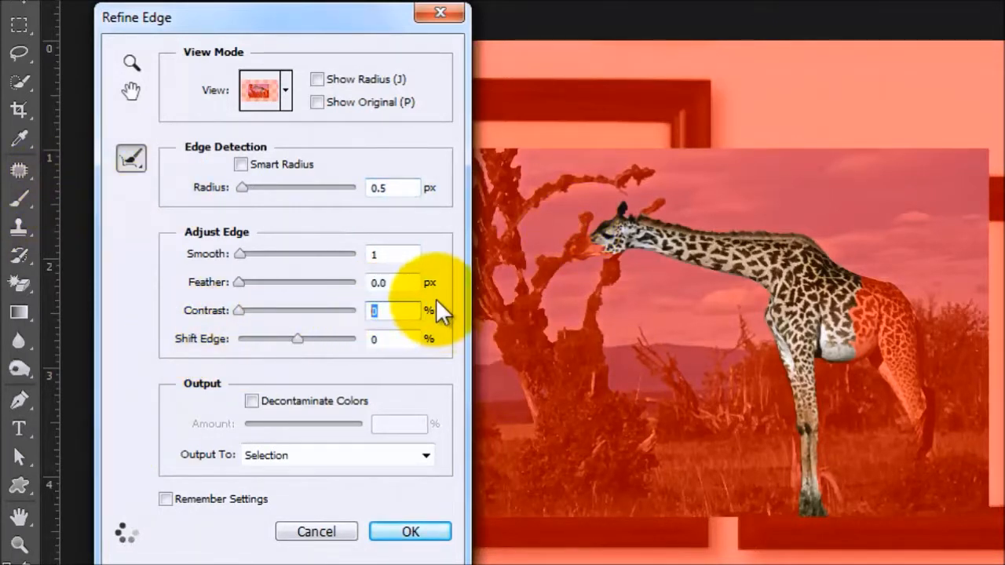
text(1)
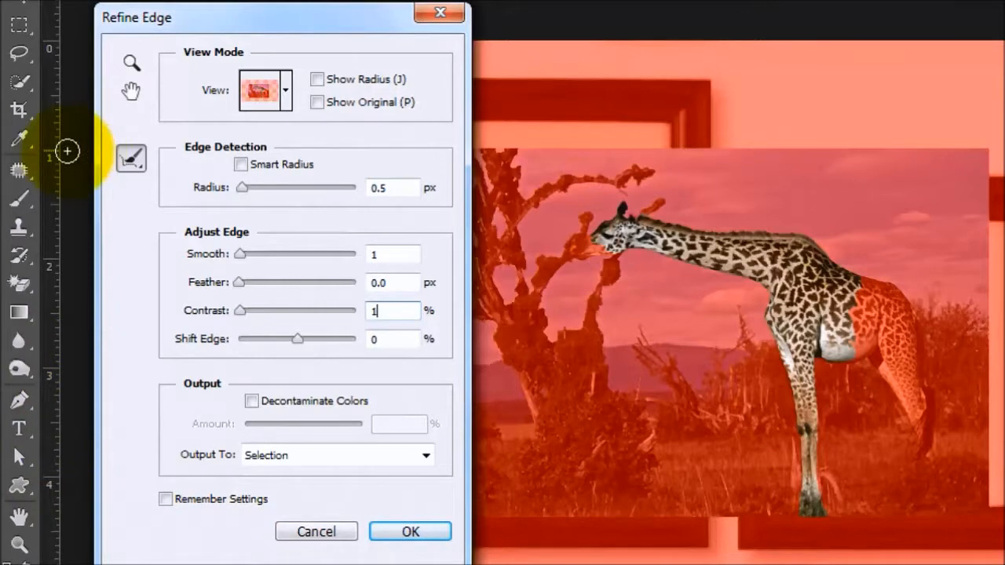
click(287, 88)
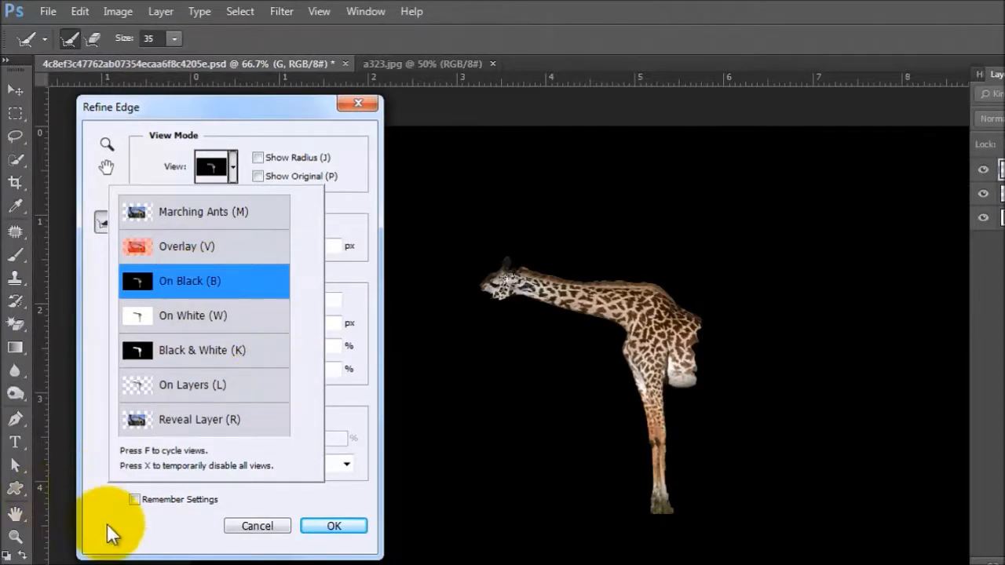
click(334, 526)
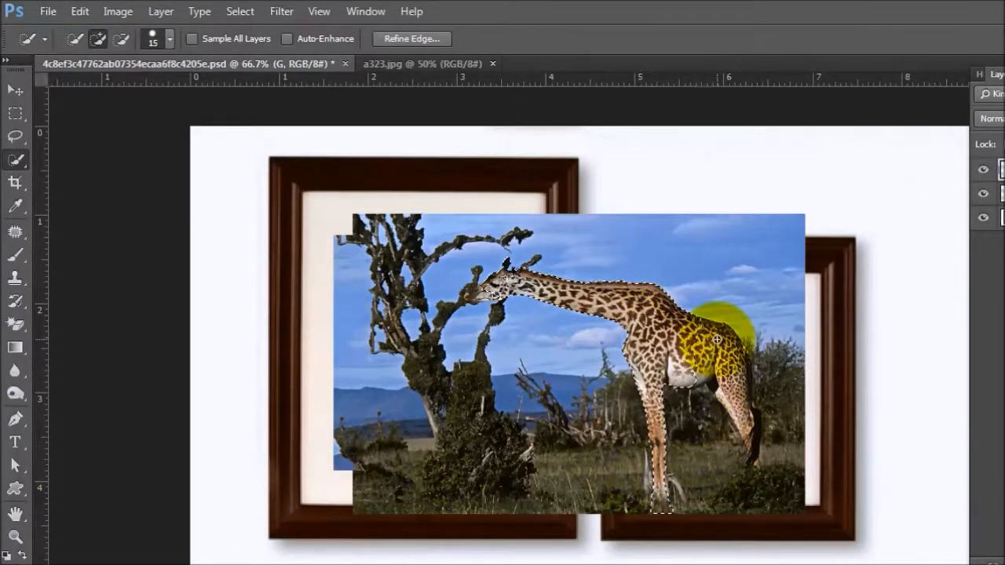
- Add the missed edge of the giraffe's lower front leg and foot to the selection with the Polygonal Lasso, reaching just past the photo's lower edge
ctrl+click(685, 493)
ctrl+click(682, 496)
ctrl+click(666, 521)
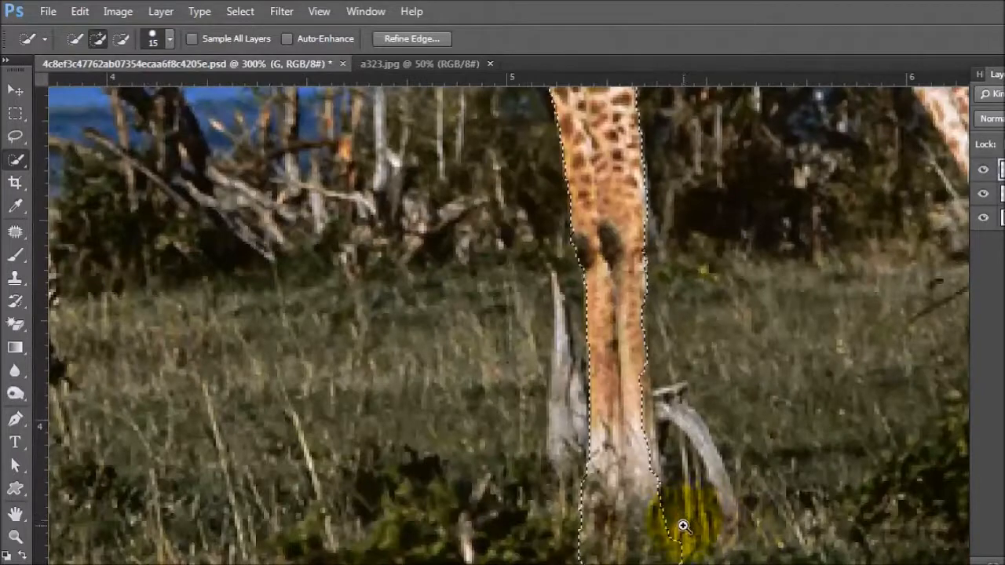
ctrl+click(683, 525)
ctrl+click(698, 536)
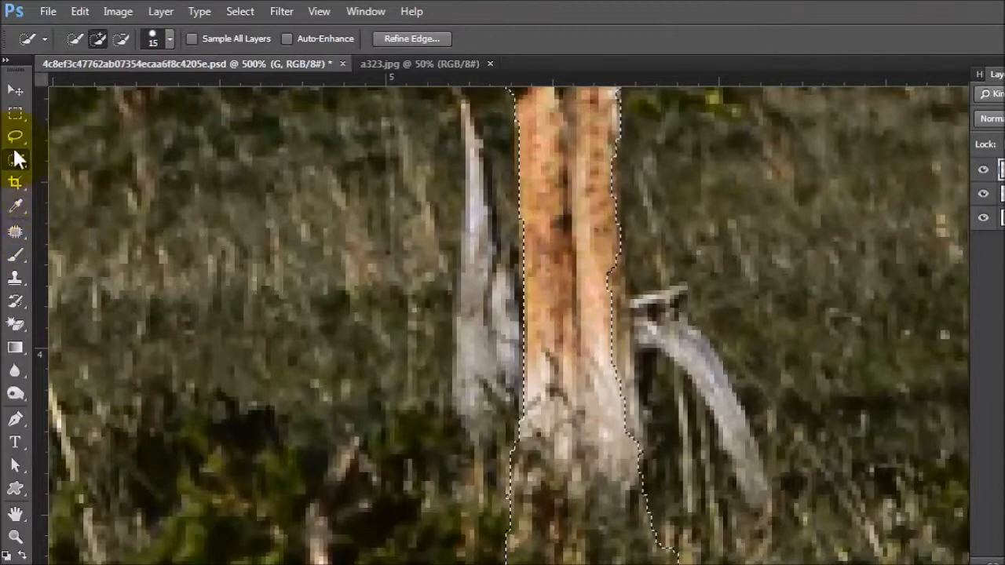
right_click(14, 135)
click(58, 151)
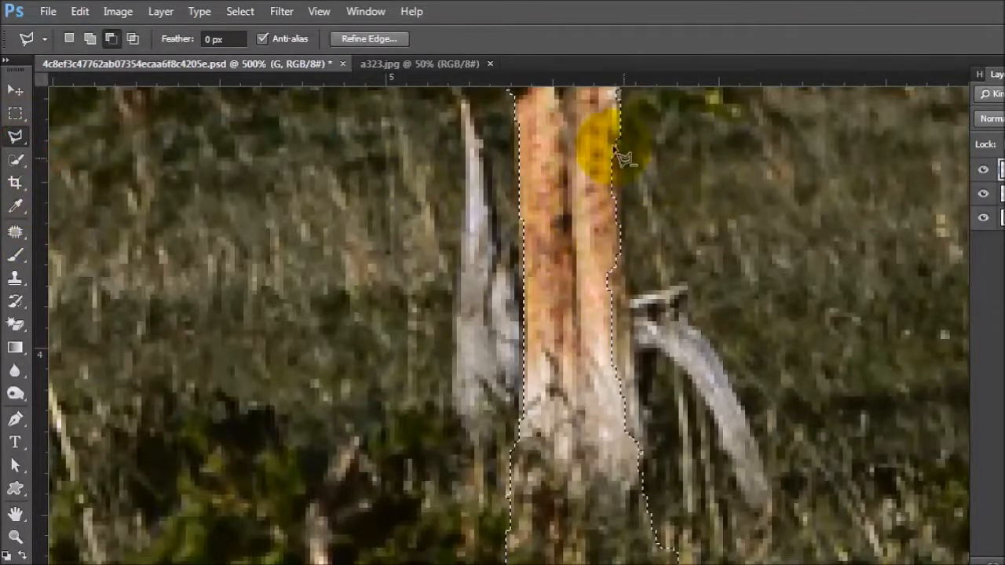
scroll(640, 203, up, 3)
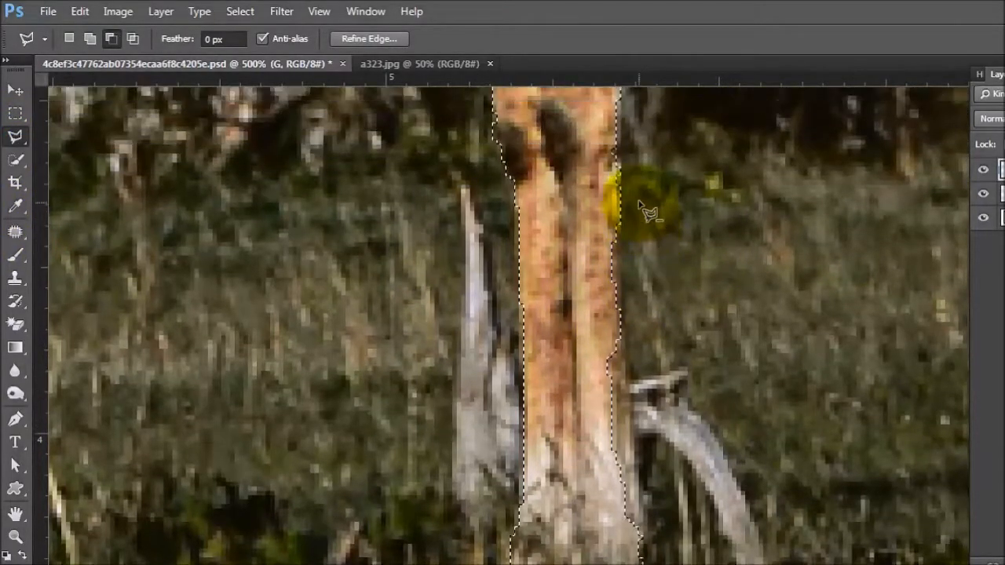
scroll(45, 136, up, 1)
right_click(17, 132)
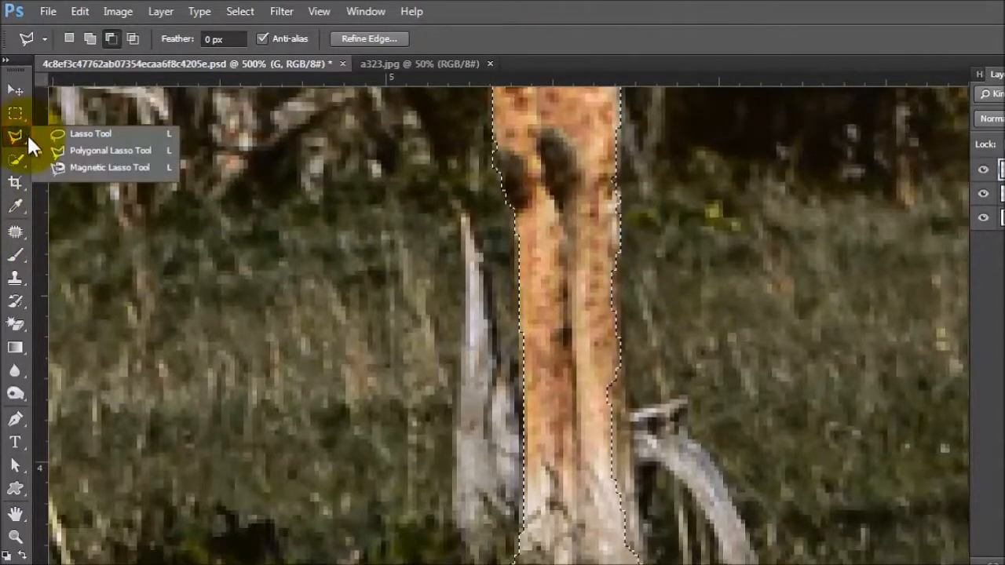
click(89, 150)
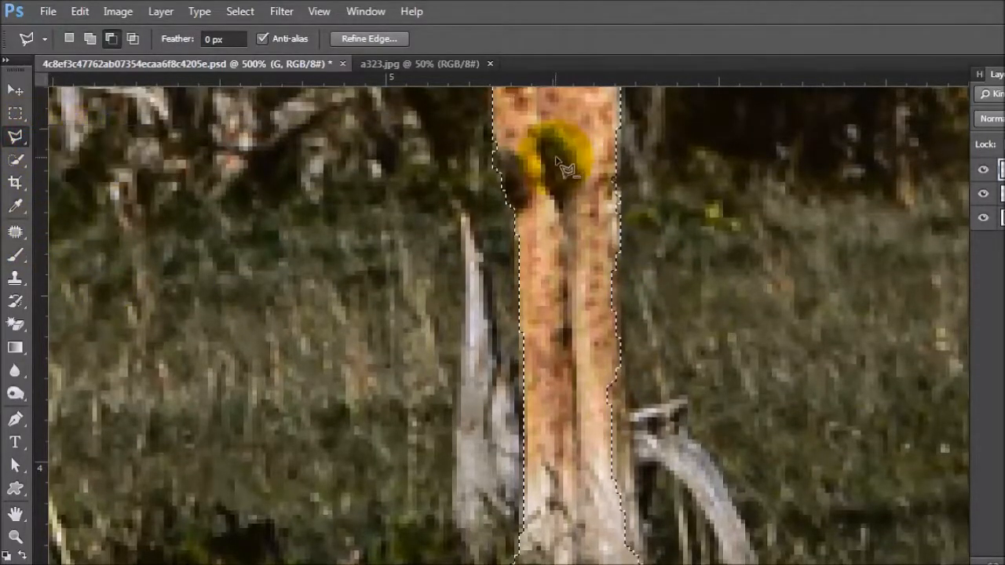
key(shift)
click(619, 127)
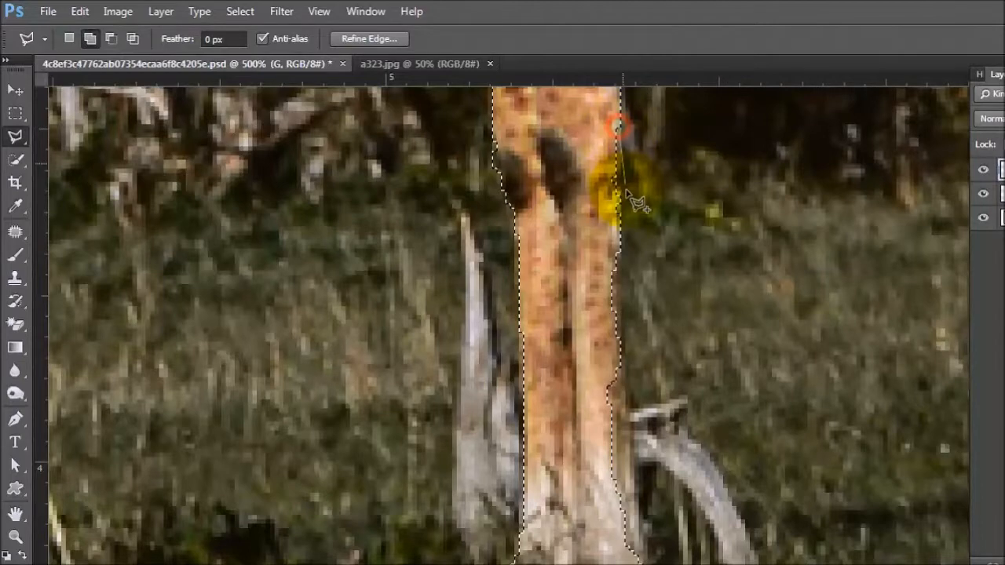
click(616, 303)
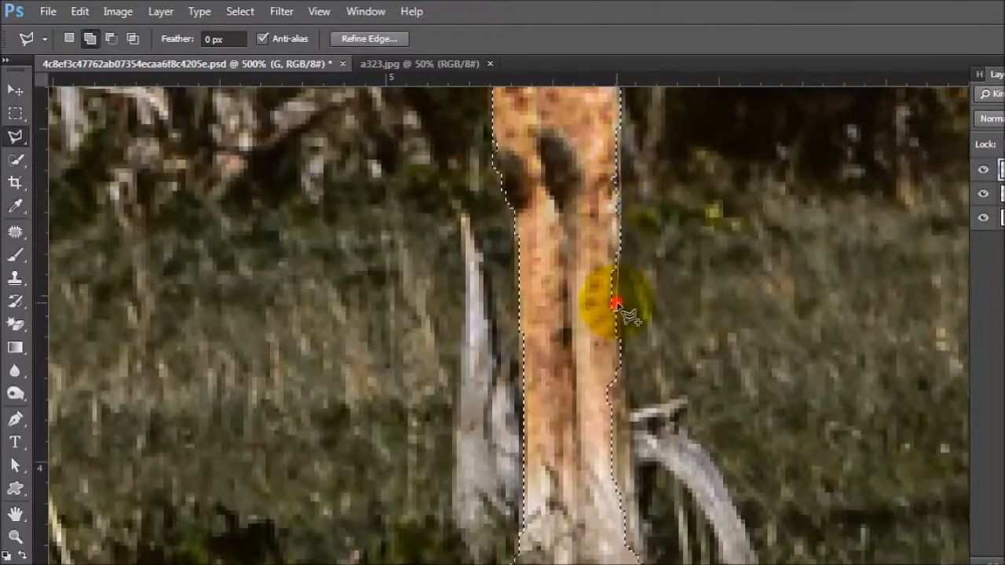
drag(644, 564, 647, 320)
click(673, 403)
click(692, 440)
click(661, 451)
click(504, 457)
click(511, 286)
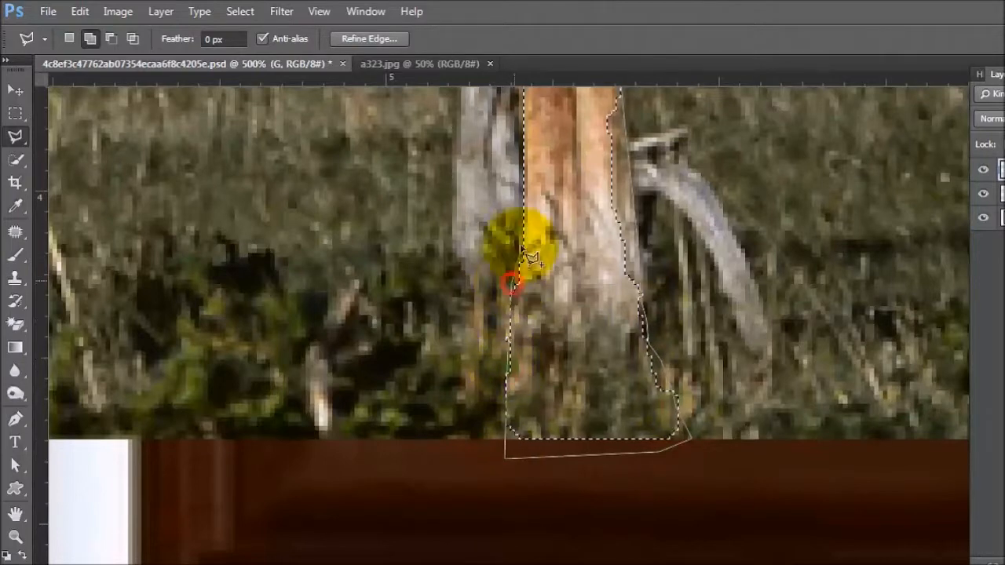
click(525, 219)
double_click(539, 126)
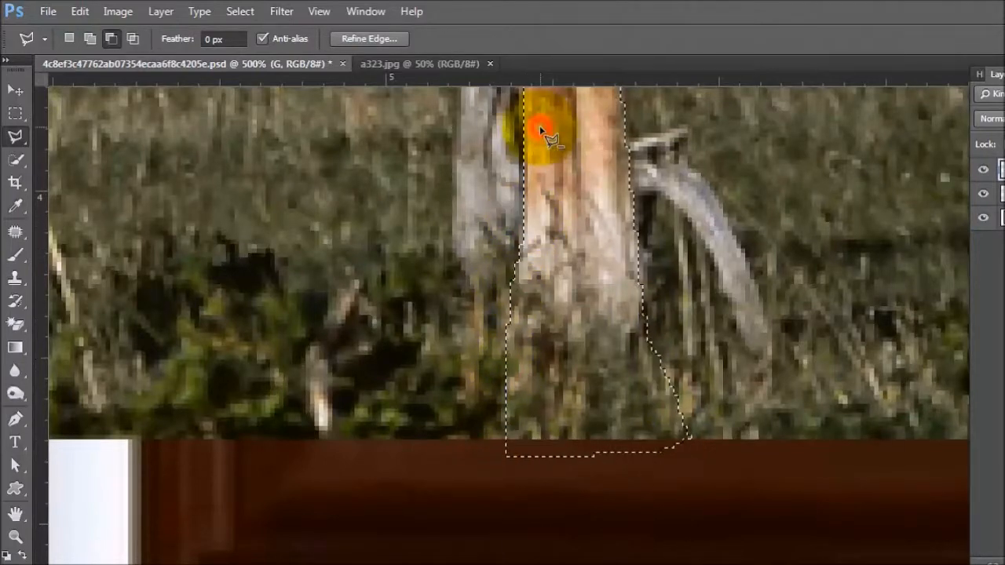
alt+click(610, 263)
alt+click(610, 262)
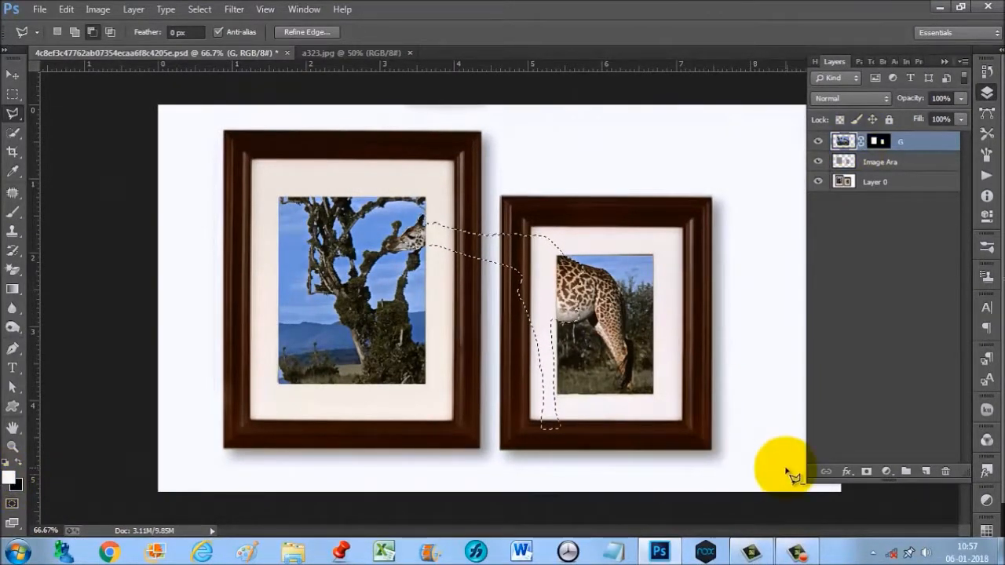
key(alt+BackSpace)
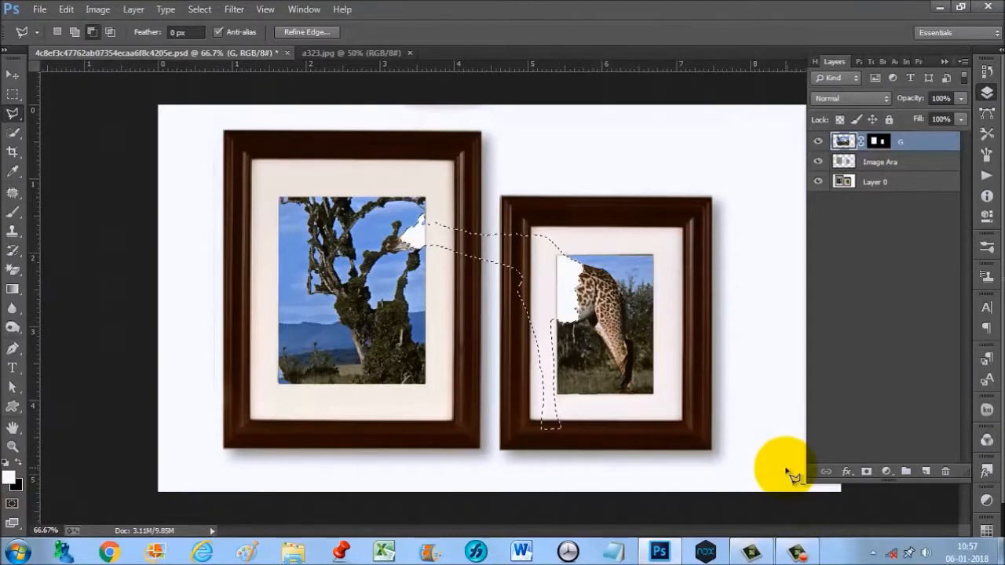
key(ctrl+z)
key(x)
- Fill the giraffe selection with white on the G layer's mask to reveal it between the frames, and clear the selection
click(881, 144)
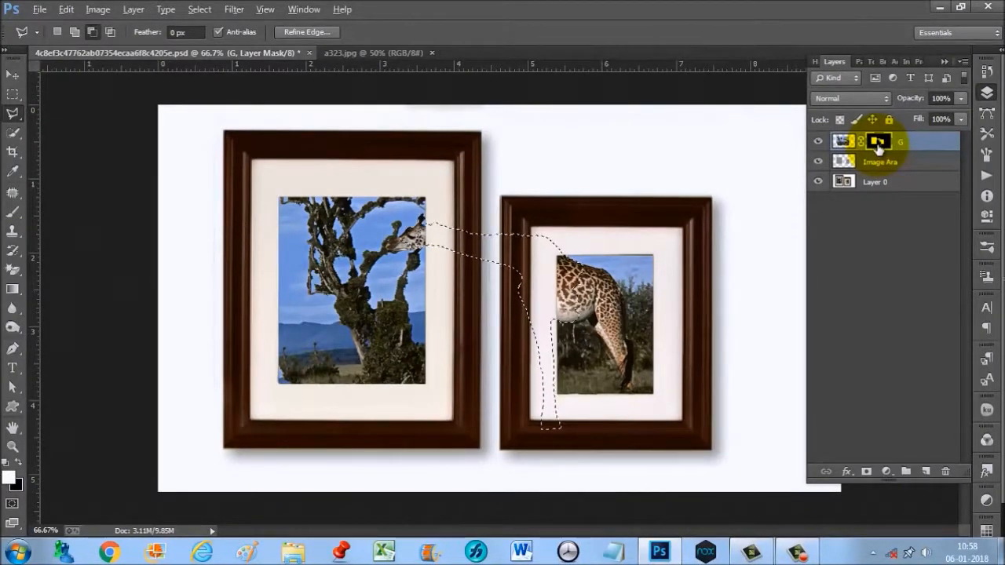
key(alt+Delete)
ctrl+click(558, 344)
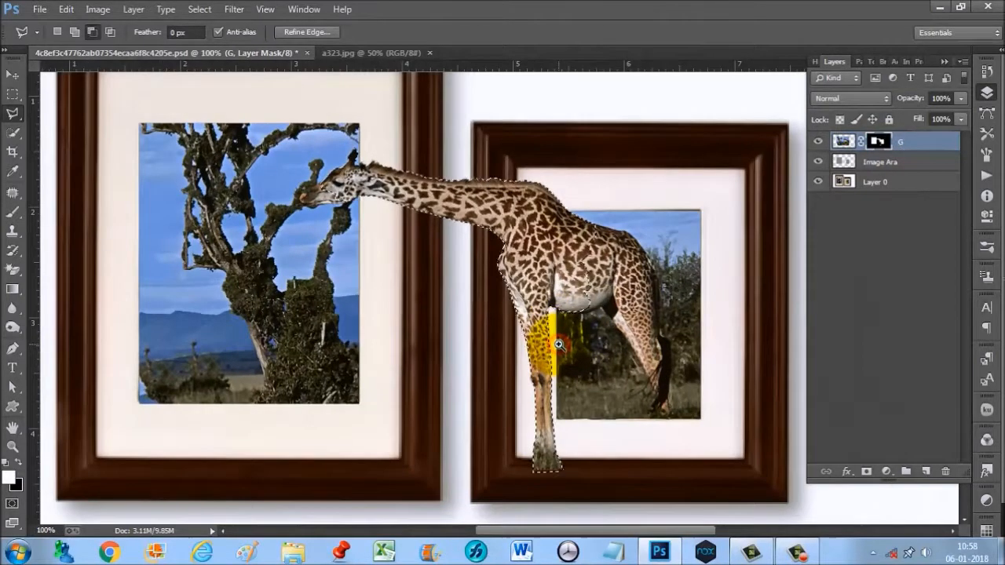
click(648, 426)
click(569, 446)
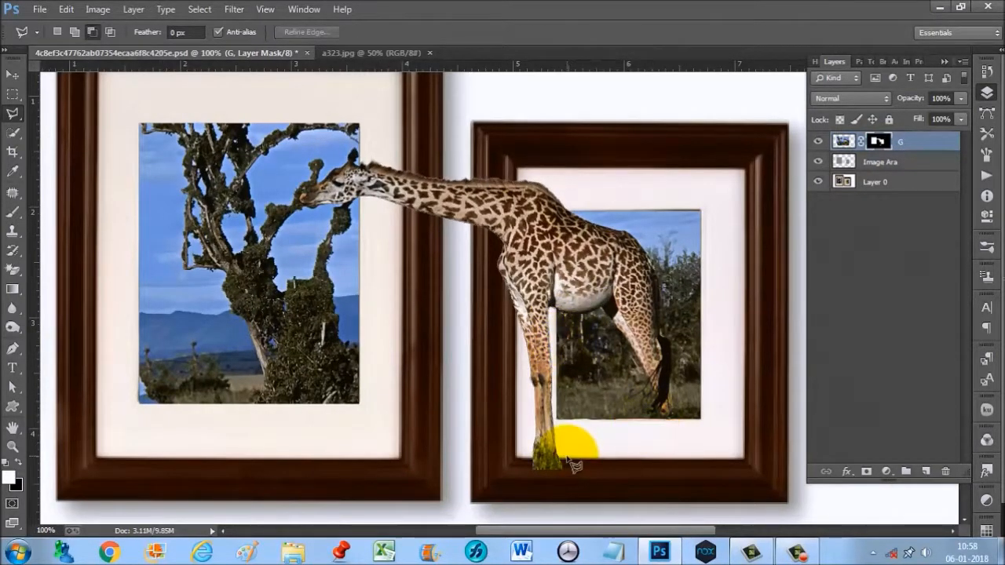
- Hide the part of the foot overlapping the frame's lower bar by filling a rectangular selection with black on the G layer's mask, and deselect
ctrl+click(556, 470)
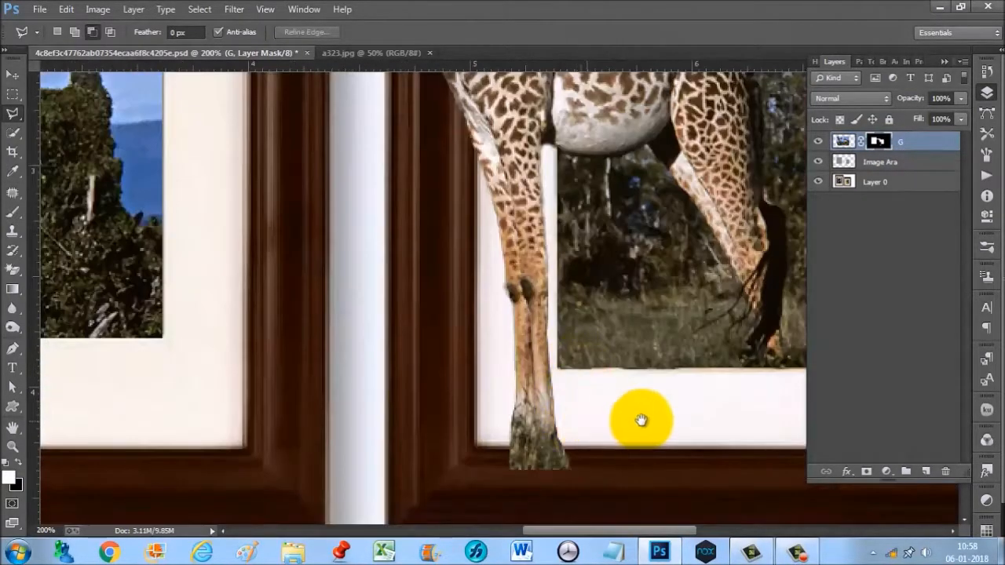
alt+click(594, 448)
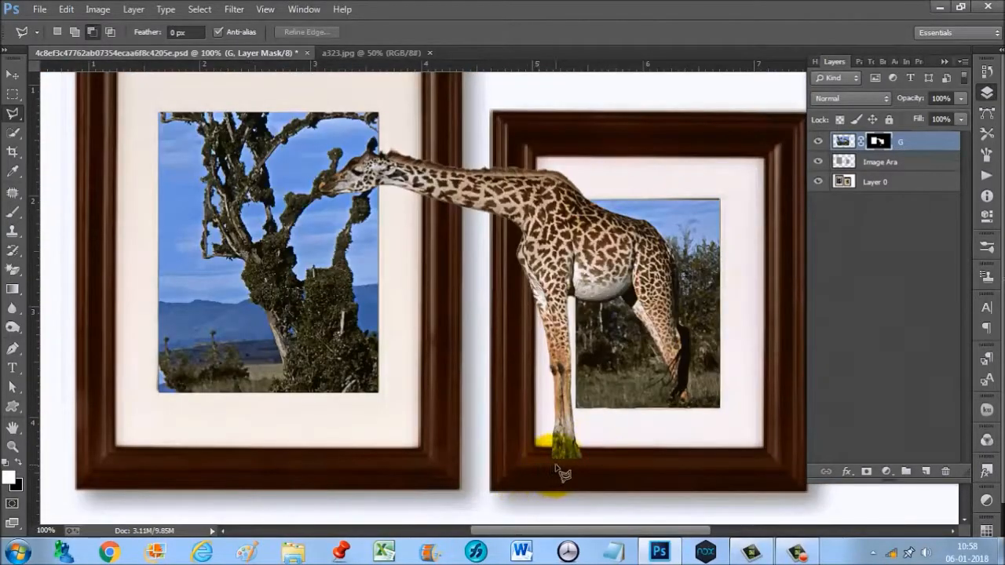
ctrl+click(612, 453)
click(12, 94)
drag(400, 414, 608, 460)
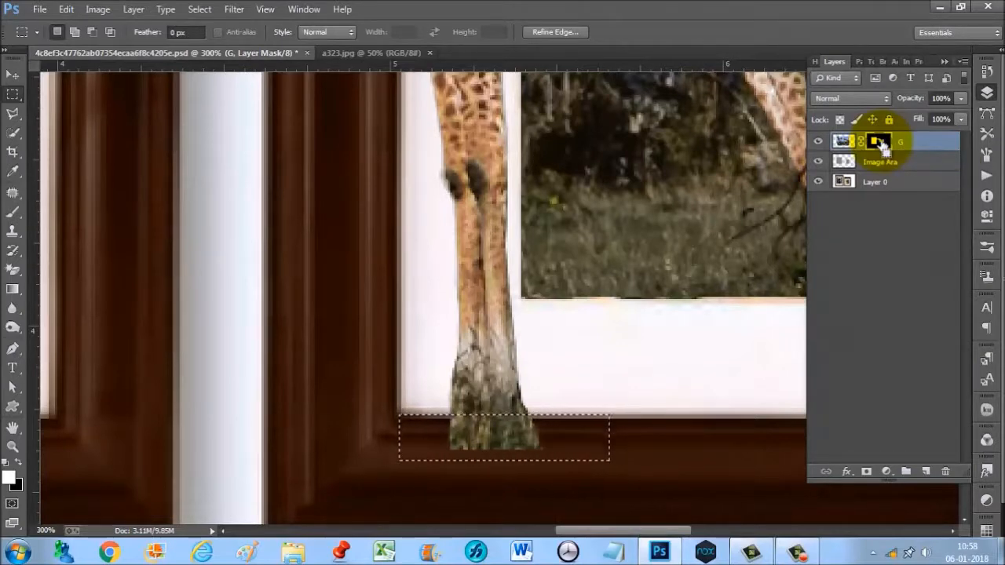
key(ctrl+BackSpace)
key(ctrl+d)
scroll(579, 399, down, 3)
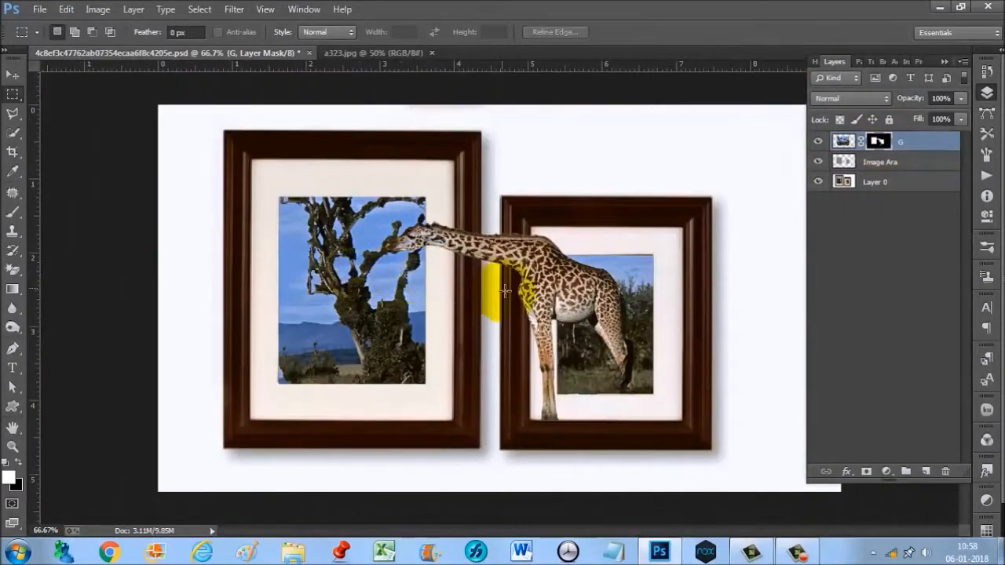
- Load the G layer's mask as a selection and subtract both framed picture areas, keeping only the giraffe parts outside them
scroll(554, 334, up, 1)
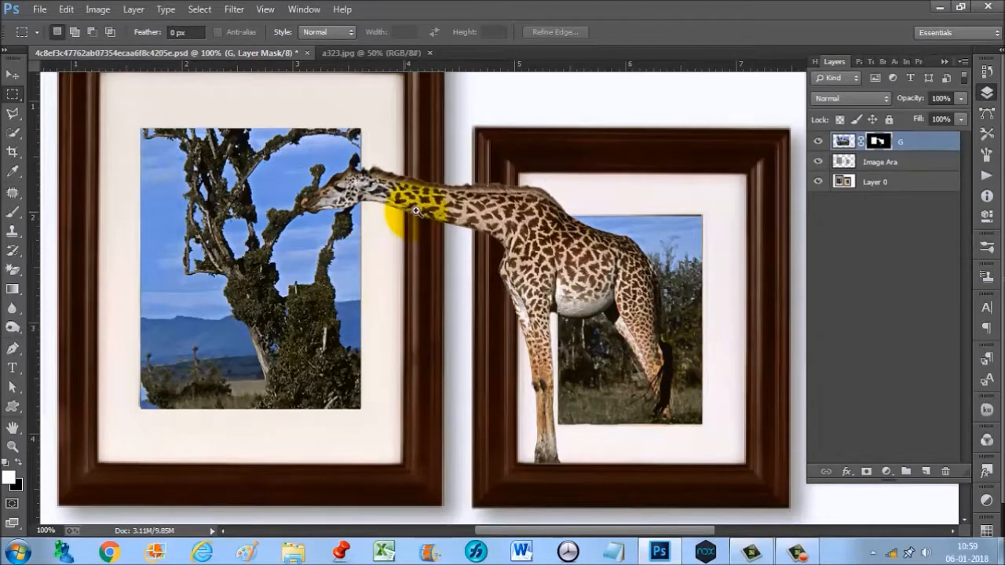
scroll(405, 208, up, 2)
scroll(366, 164, down, 4)
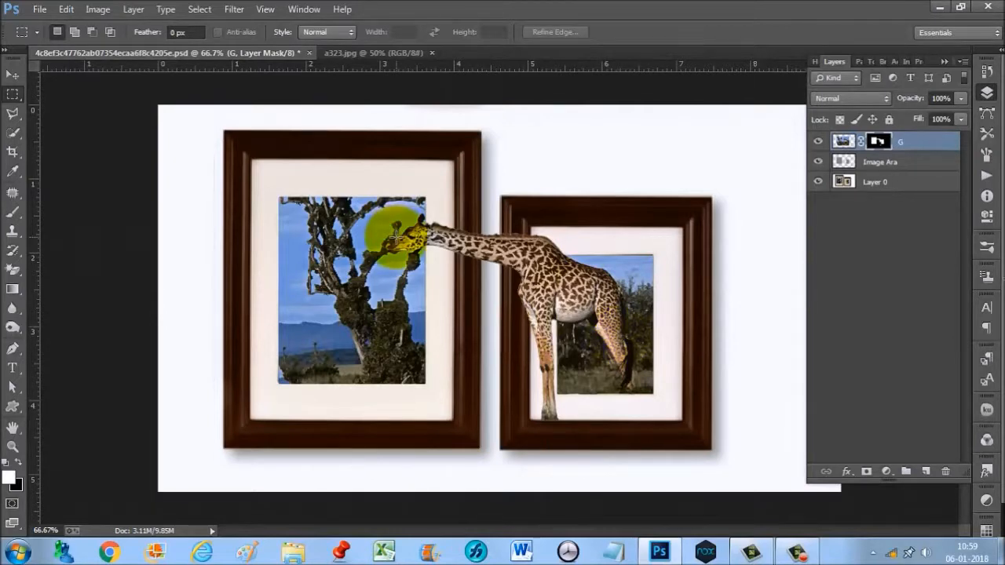
ctrl+click(880, 146)
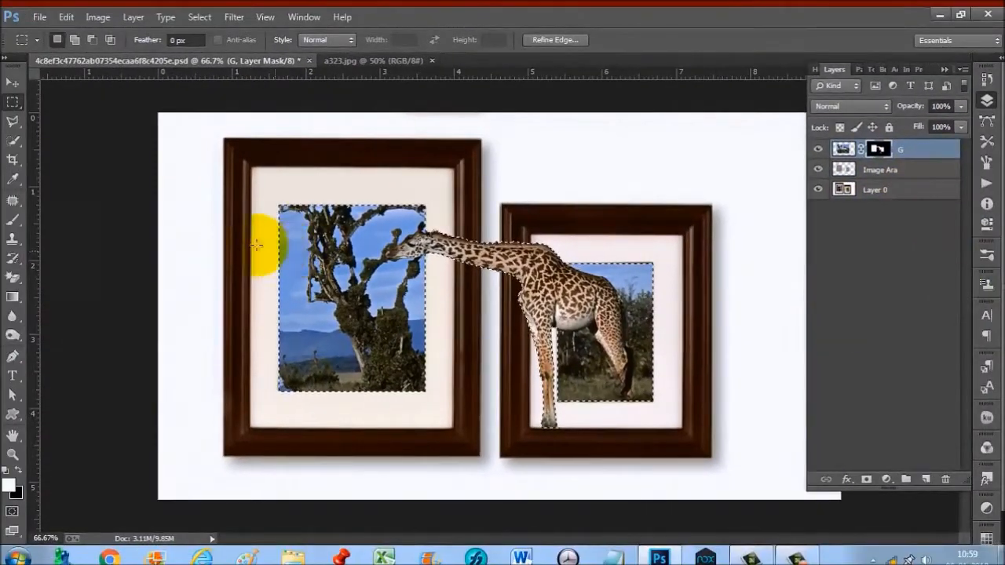
right_click(13, 102)
drag(250, 148, 424, 401)
drag(773, 171, 552, 405)
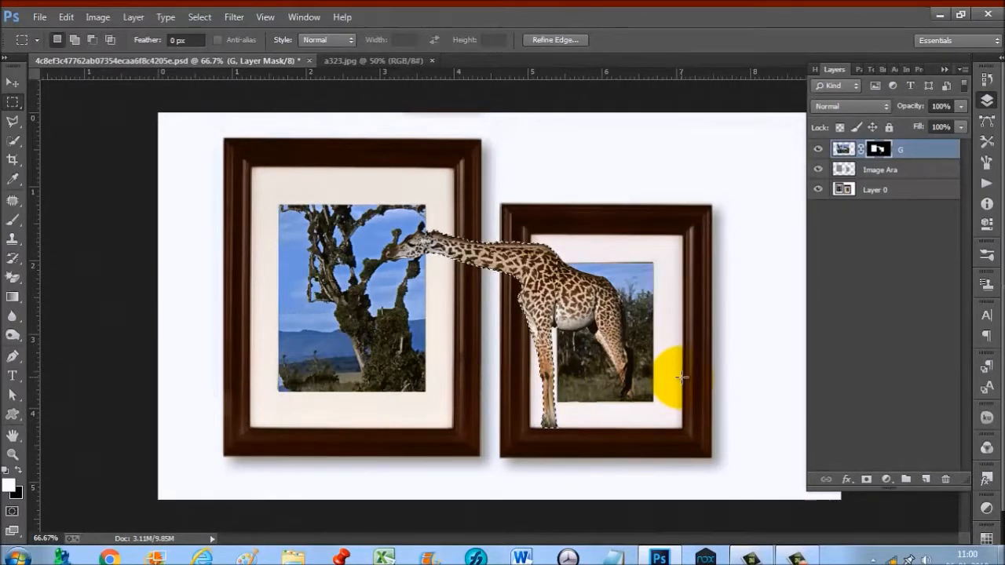
- Create a new layer above the G layer and set the foreground colour to dark grey #1f1f1e
click(925, 481)
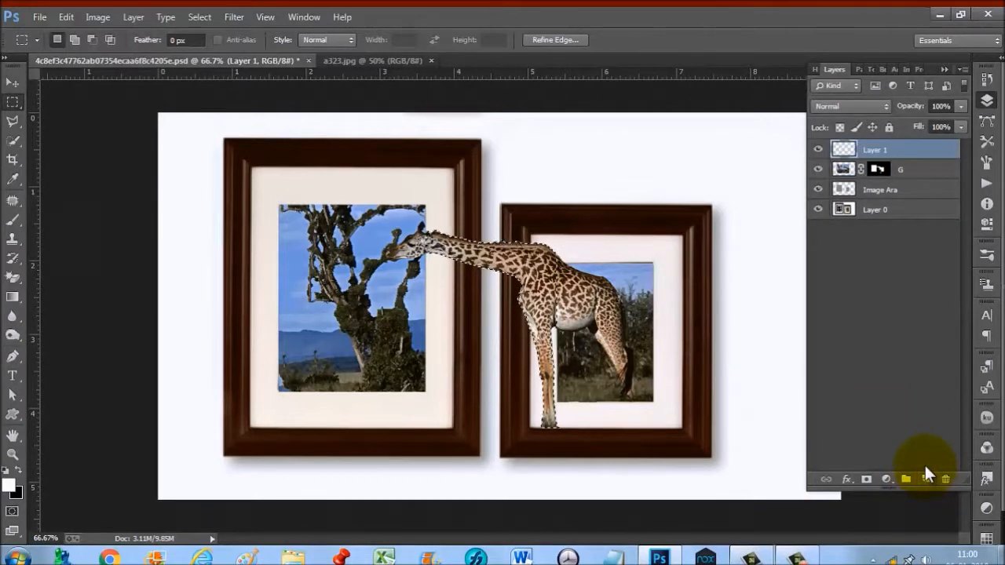
click(10, 484)
click(601, 413)
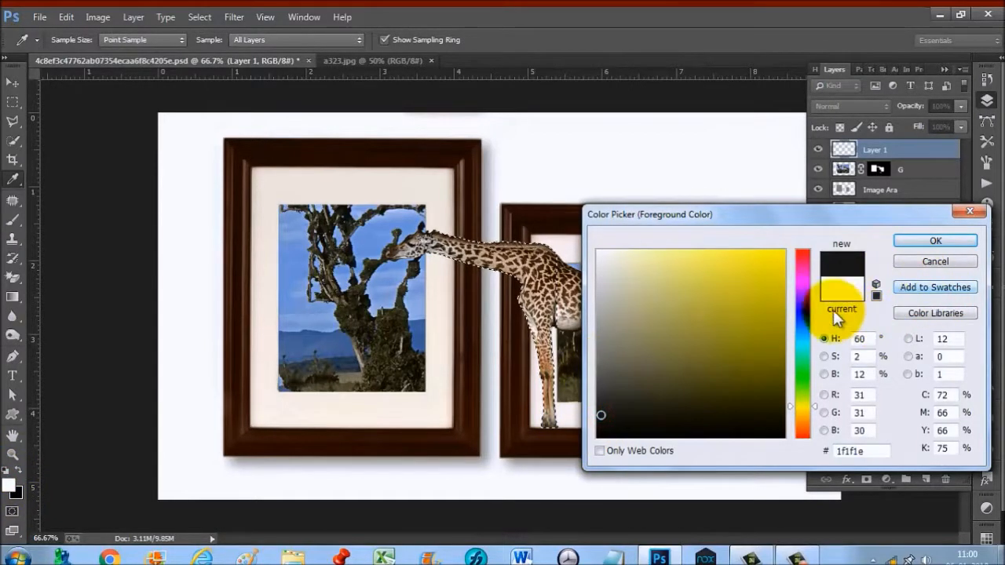
click(936, 242)
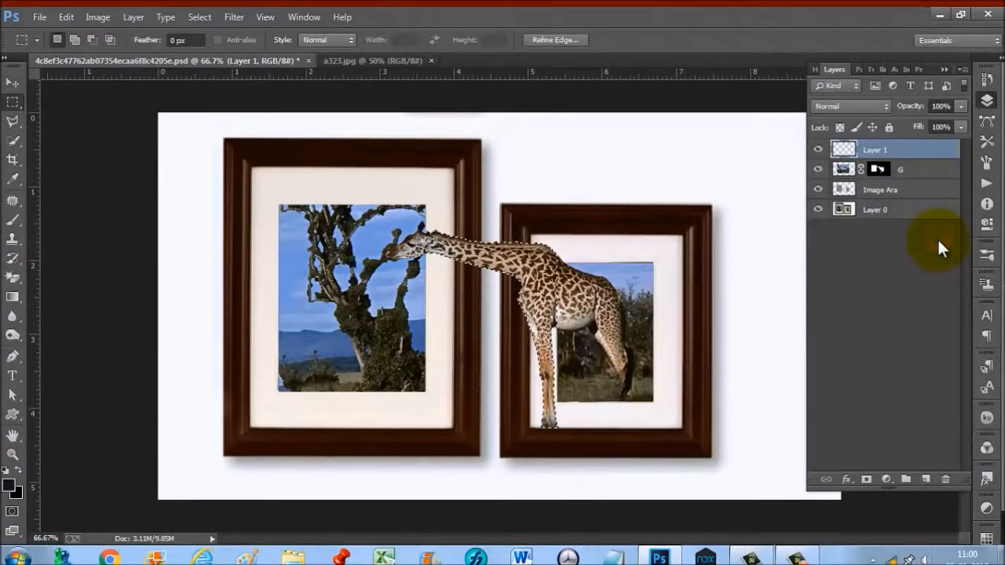
- Fill the giraffe selection on Layer 1 with dark grey, deselect it, and place the layer beneath the G layer
key(alt+BackSpace)
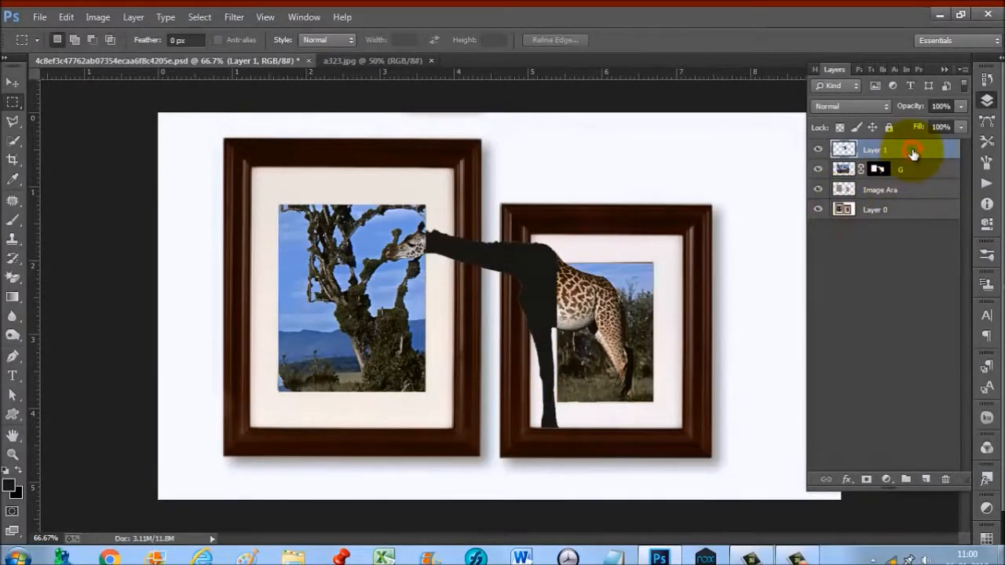
drag(911, 153, 911, 174)
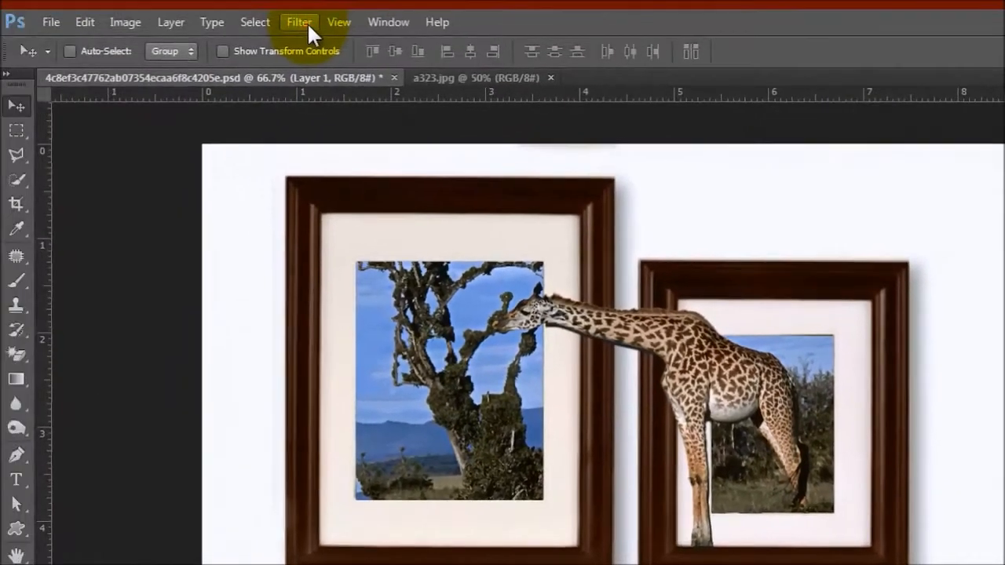
- Apply a Gaussian Blur with a radius of 4.6 pixels to Layer 1 to make it a soft shadow
click(305, 22)
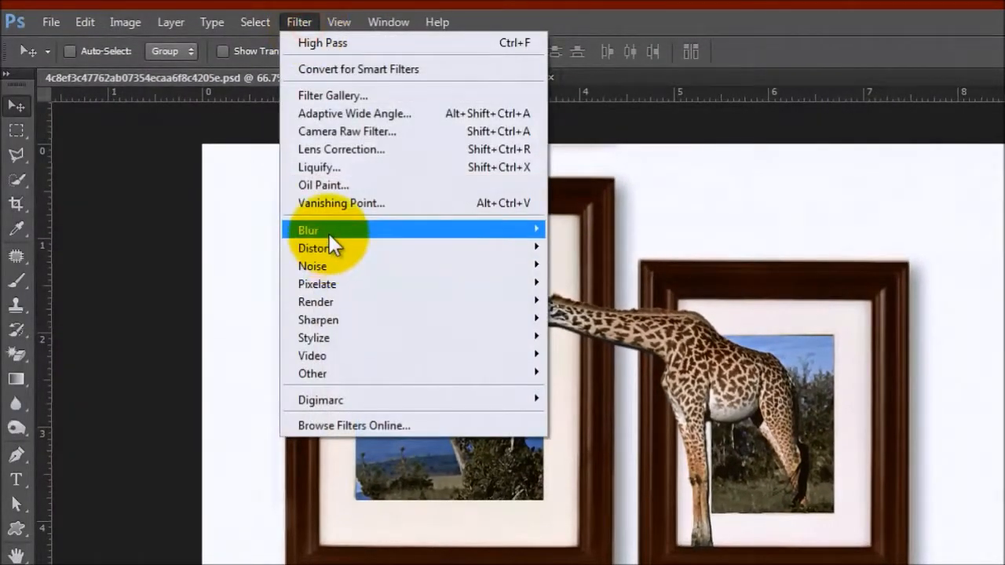
mouse_move(329, 233)
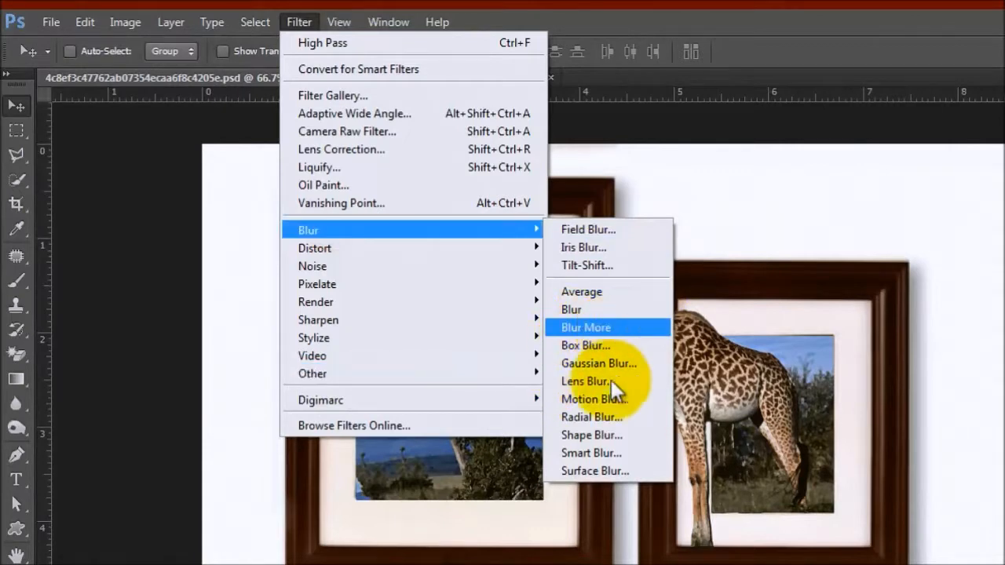
click(582, 362)
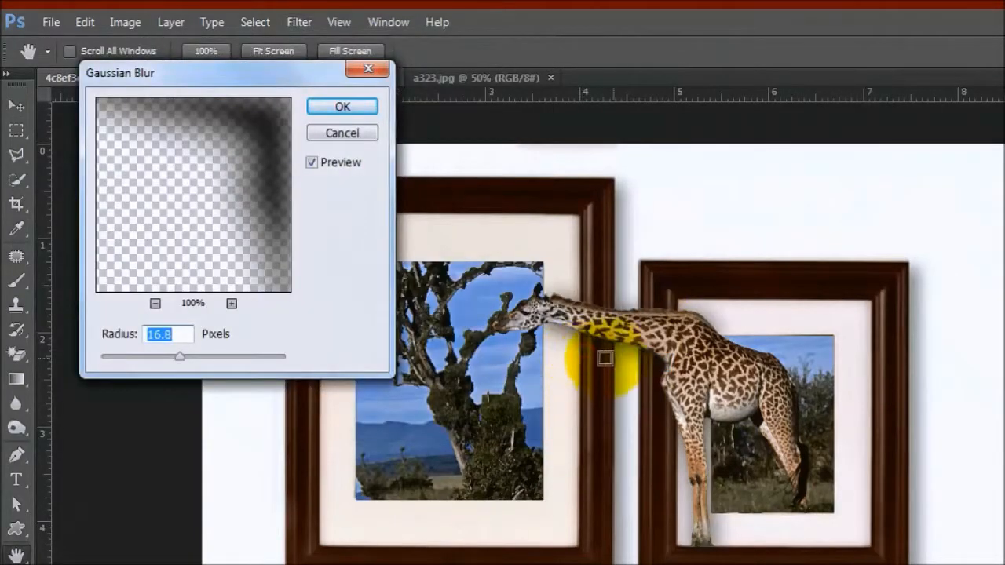
click(157, 357)
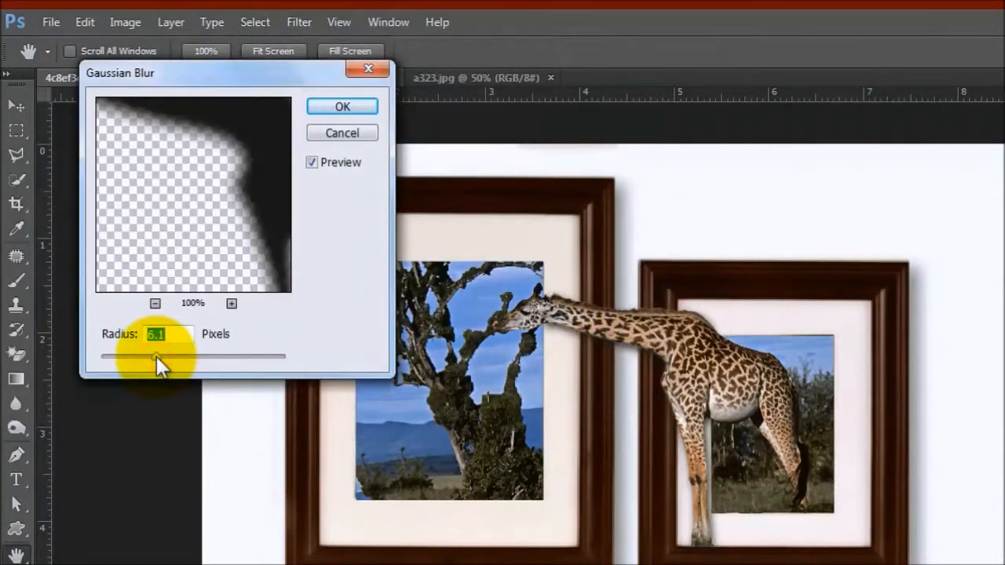
drag(158, 357, 147, 359)
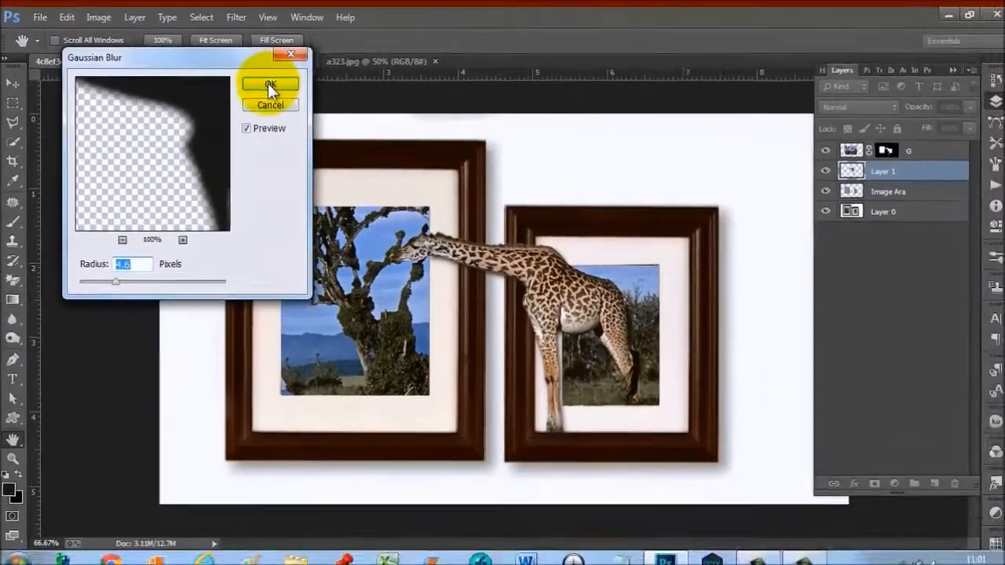
click(342, 106)
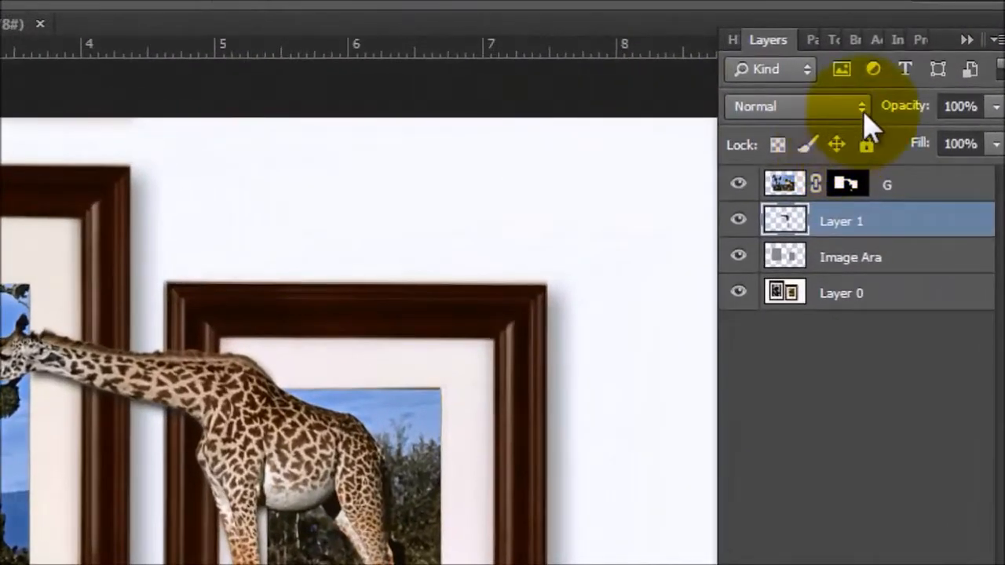
- Set Layer 1's blend mode to Multiply and its opacity to 73%
click(864, 110)
click(775, 219)
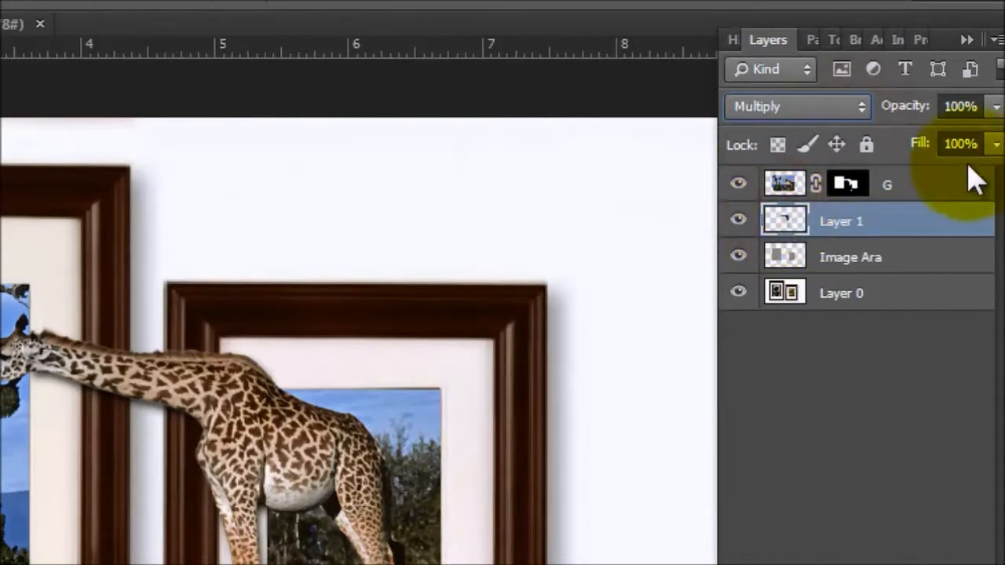
click(997, 106)
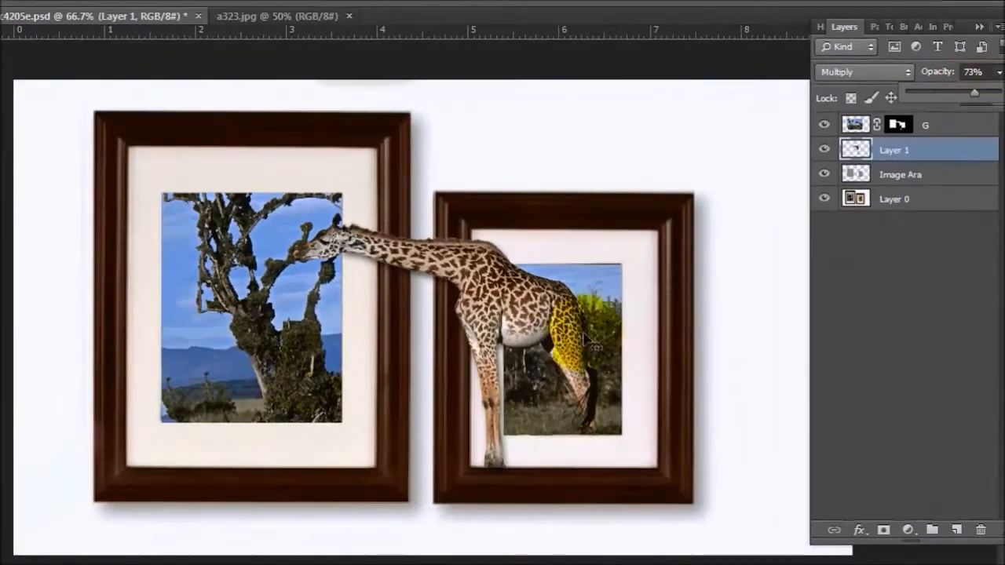
- Select a narrow strip of the shadow below the giraffe's jaw, stretch it to the picture's edge with Free Transform, and deselect
key(z)
click(355, 289)
drag(331, 96, 310, 197)
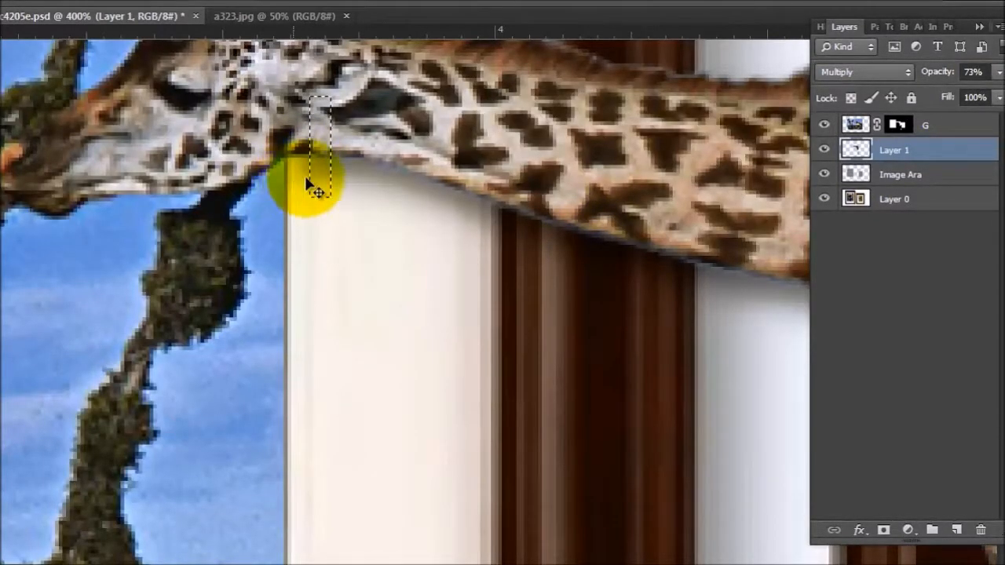
key(ctrl+t)
drag(307, 144, 288, 148)
key(Return)
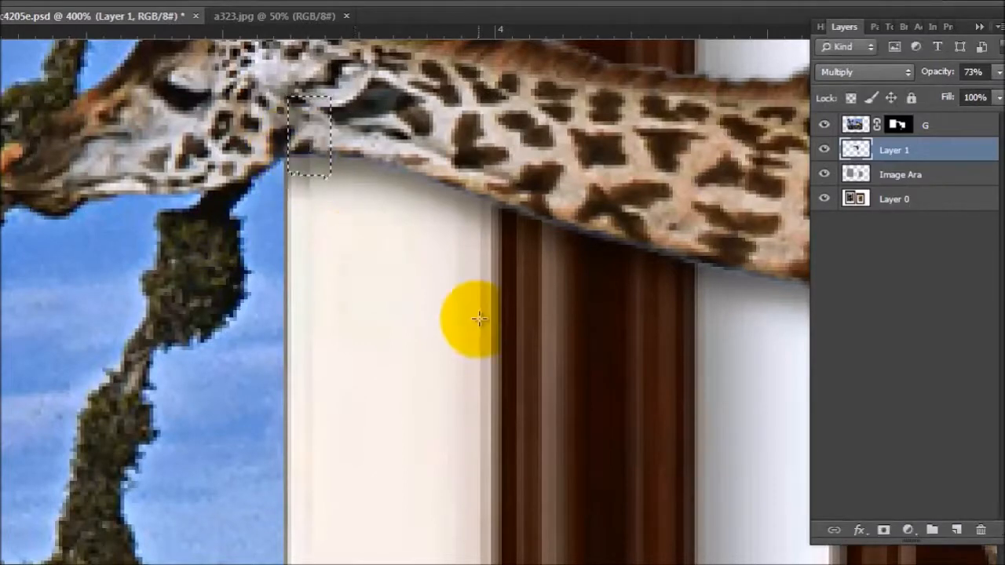
key(ctrl+d)
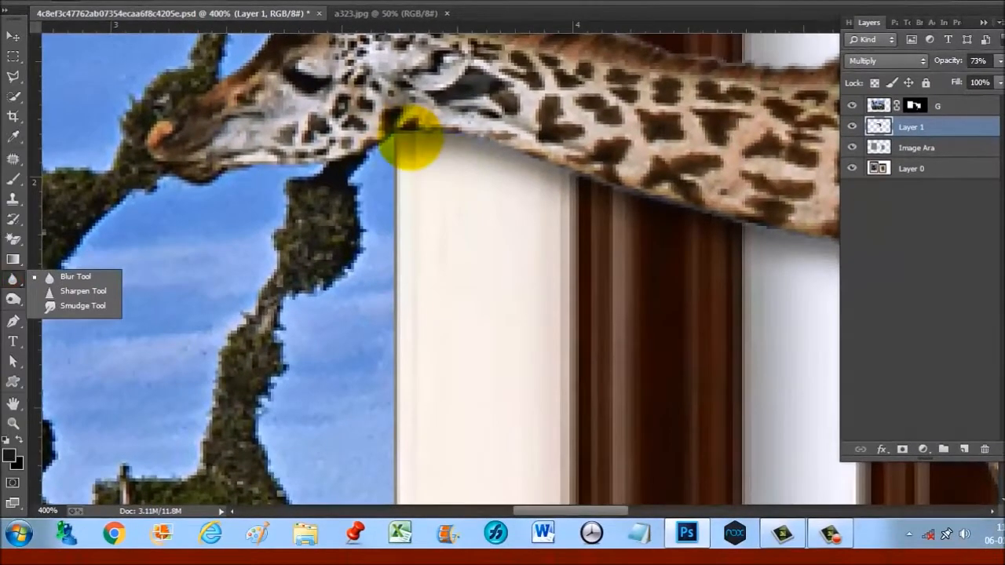
- Soften the shadow's edge below the giraffe's jaw with the Blur tool, using a reduced brush size
key(bracketleft)
key(bracketleft)
key(bracketleft)
key(bracketleft)
key(bracketleft)
key(bracketleft)
key(bracketleft)
key(bracketleft)
click(438, 147)
click(381, 155)
- Select the neck shadow in the white gap between the two frames, shift it downward on Layer 1, and deselect
alt+click(632, 407)
alt+click(632, 407)
alt+click(633, 407)
drag(655, 423, 559, 275)
ctrl+click(562, 268)
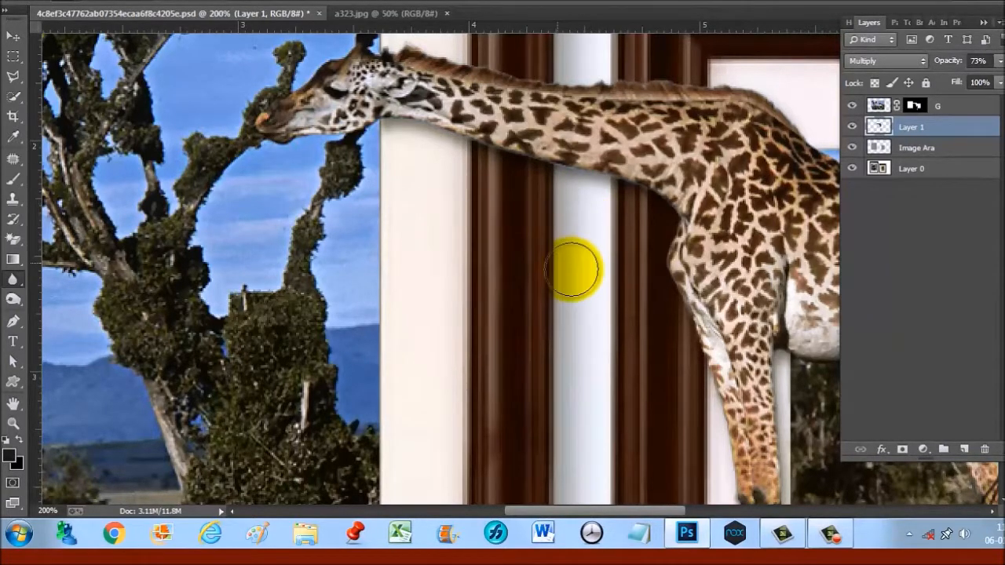
alt+click(577, 280)
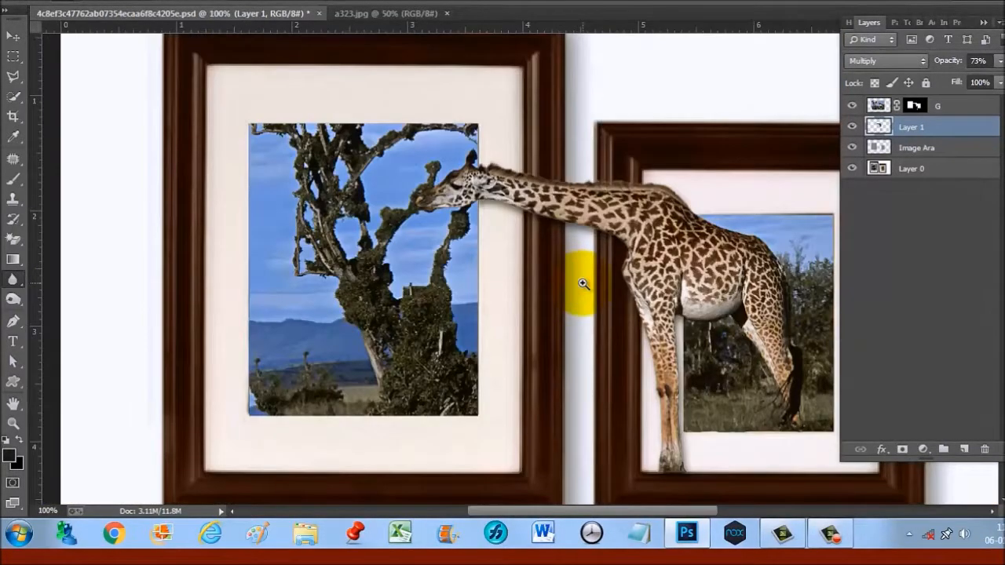
ctrl+click(583, 283)
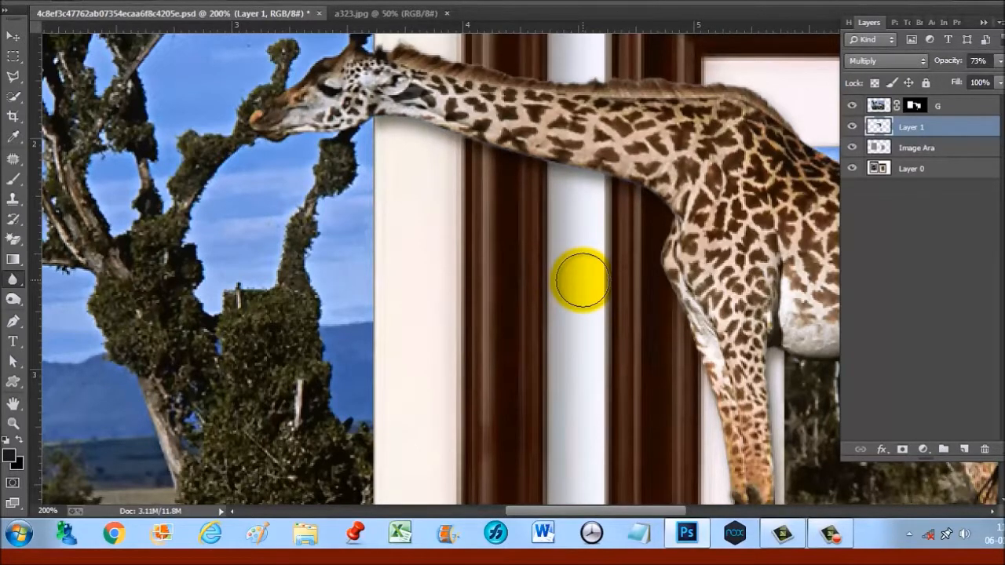
click(13, 56)
drag(544, 135, 611, 219)
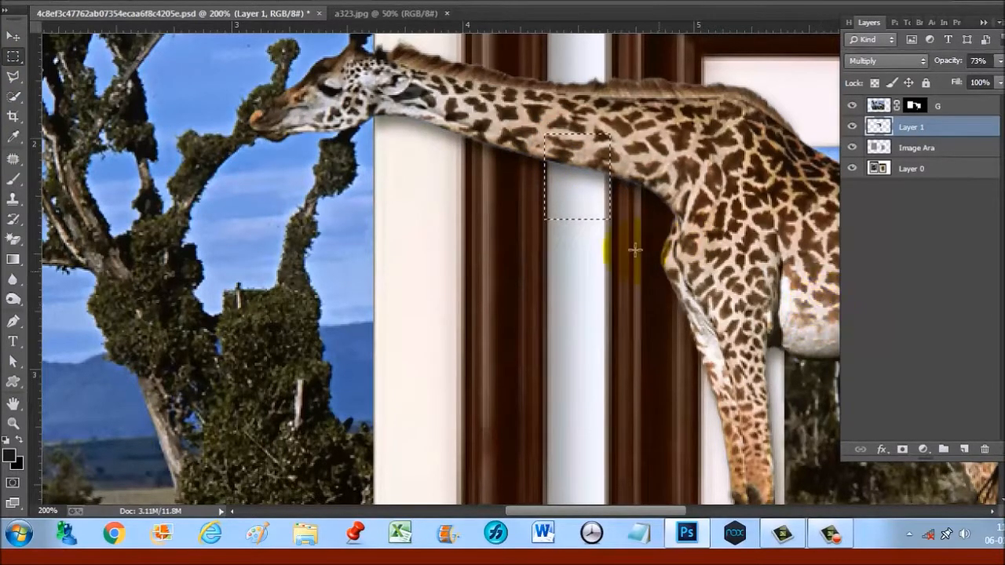
key(v)
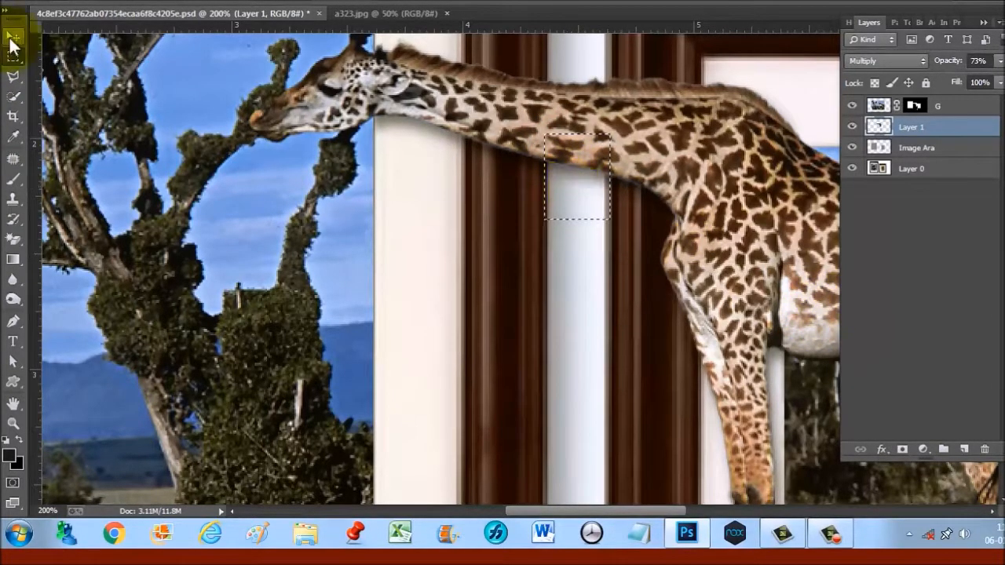
click(12, 56)
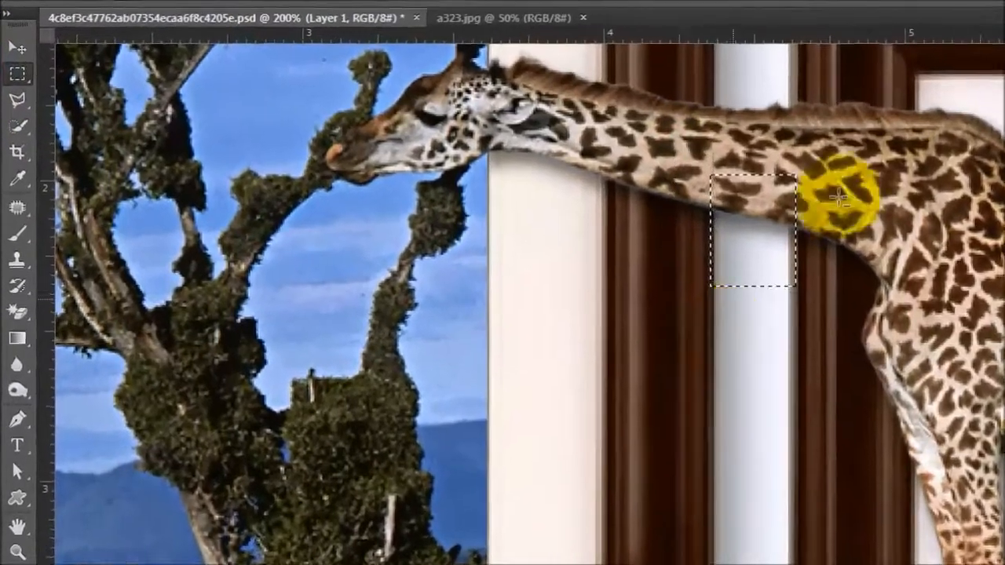
drag(889, 140, 787, 355)
click(777, 182)
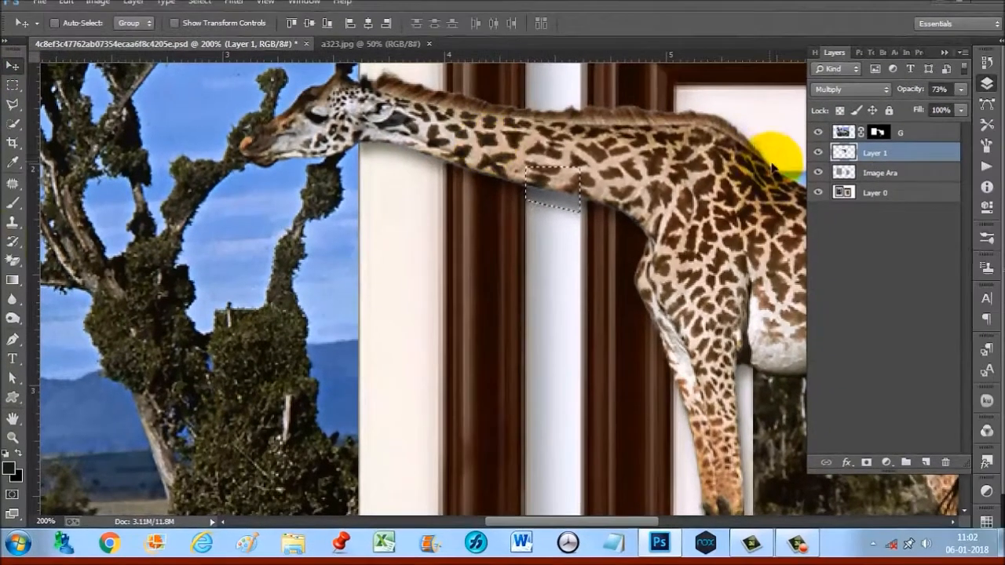
key(ctrl+d)
- Select the neck shadow over the larger frame's mat, nudge it downward on Layer 1, and deselect
key(ctrl+minus)
key(ctrl+minus)
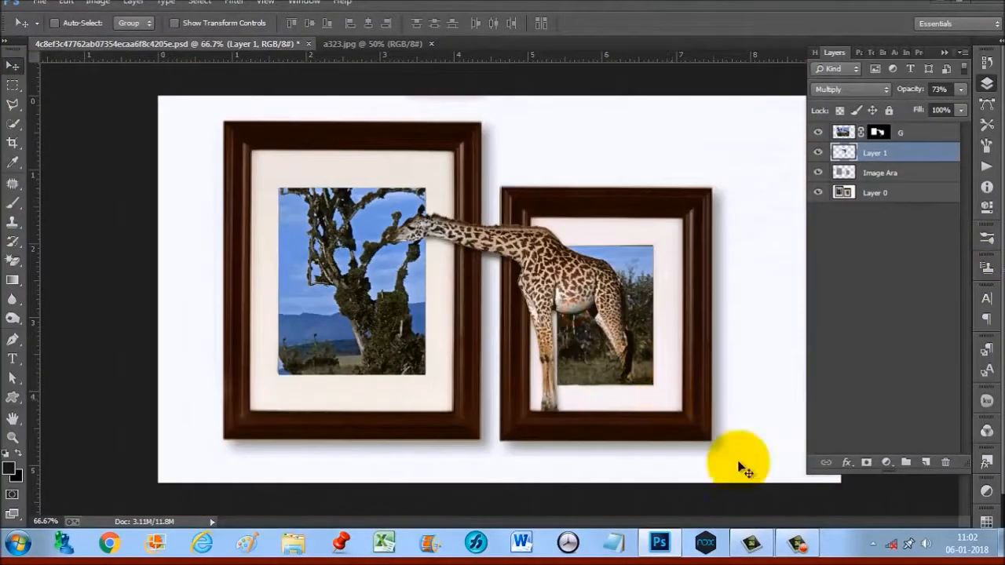
click(447, 275)
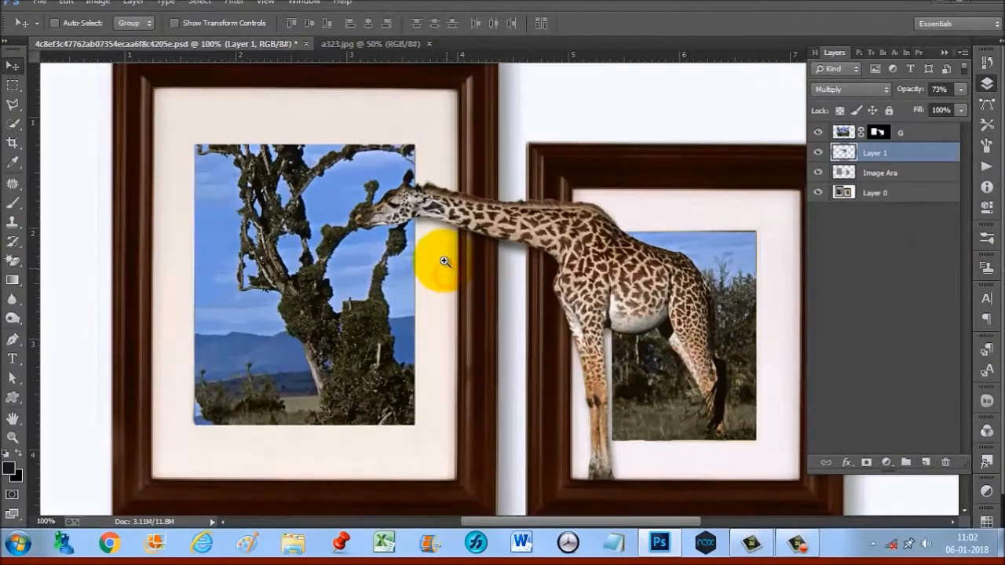
click(442, 272)
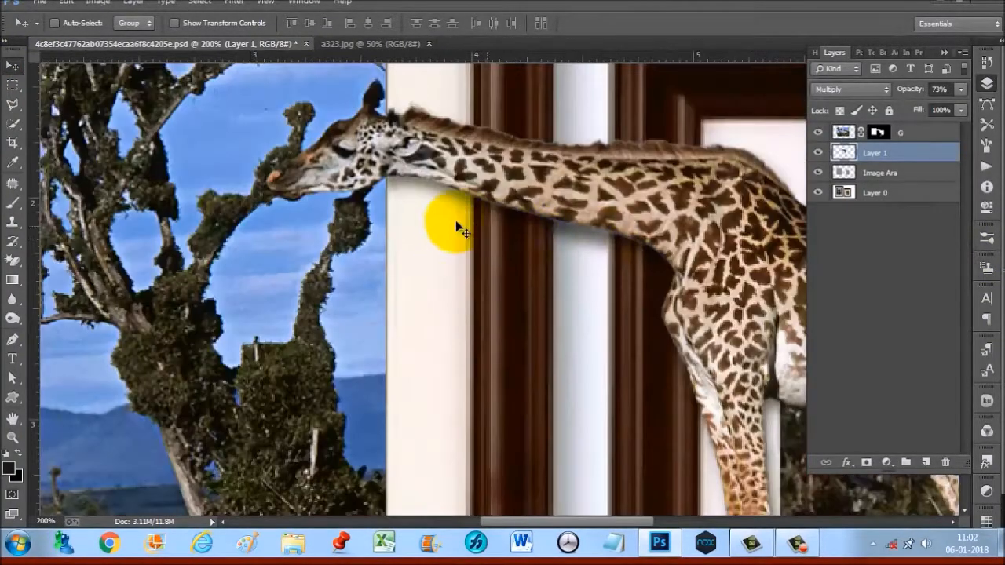
click(12, 84)
drag(387, 112, 466, 248)
click(12, 66)
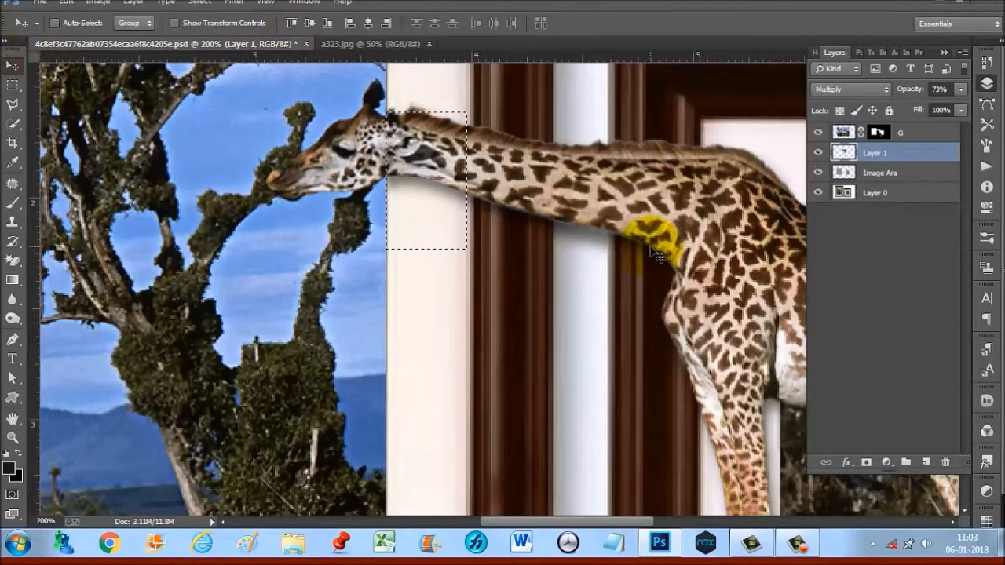
key(Down)
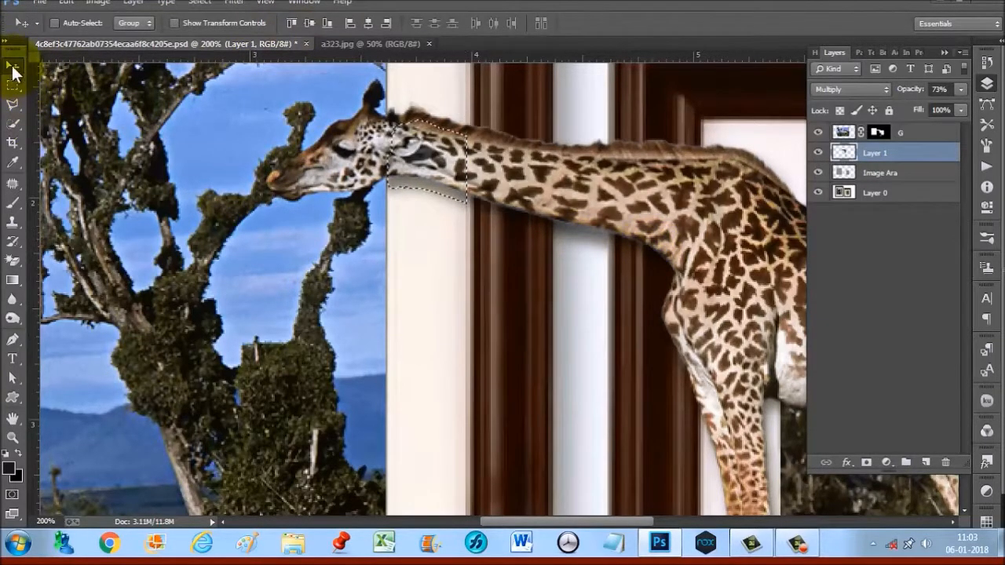
key(ctrl+d)
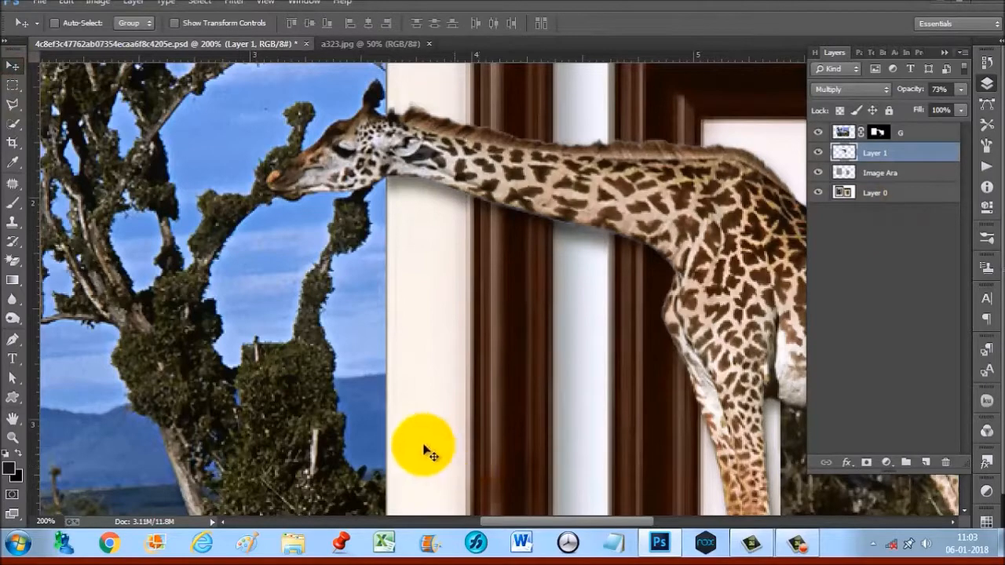
- Examine the whole composite and the giraffe's foot where it meets the smaller frame's lower bar
alt+click(536, 355)
alt+click(536, 355)
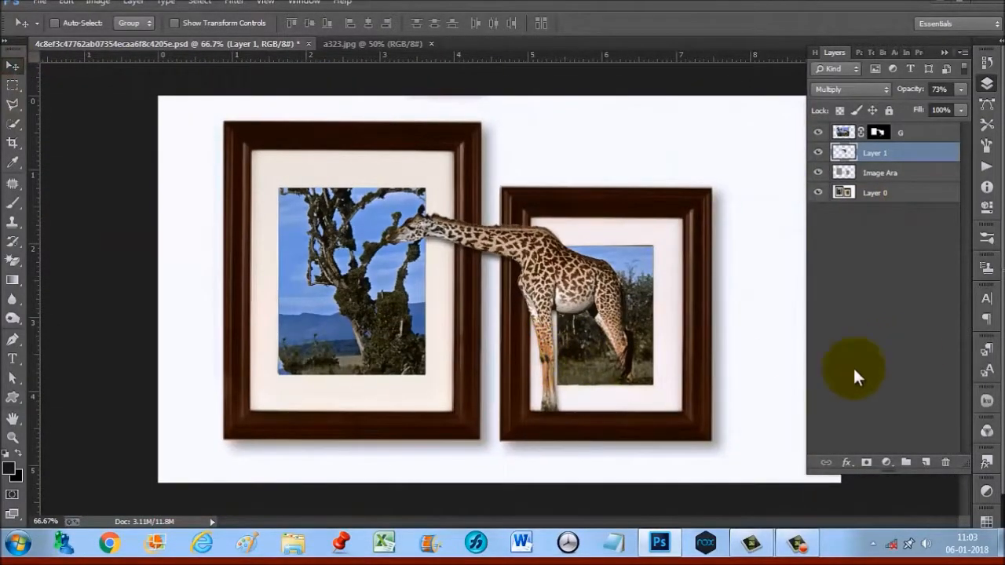
click(564, 414)
click(557, 420)
click(532, 426)
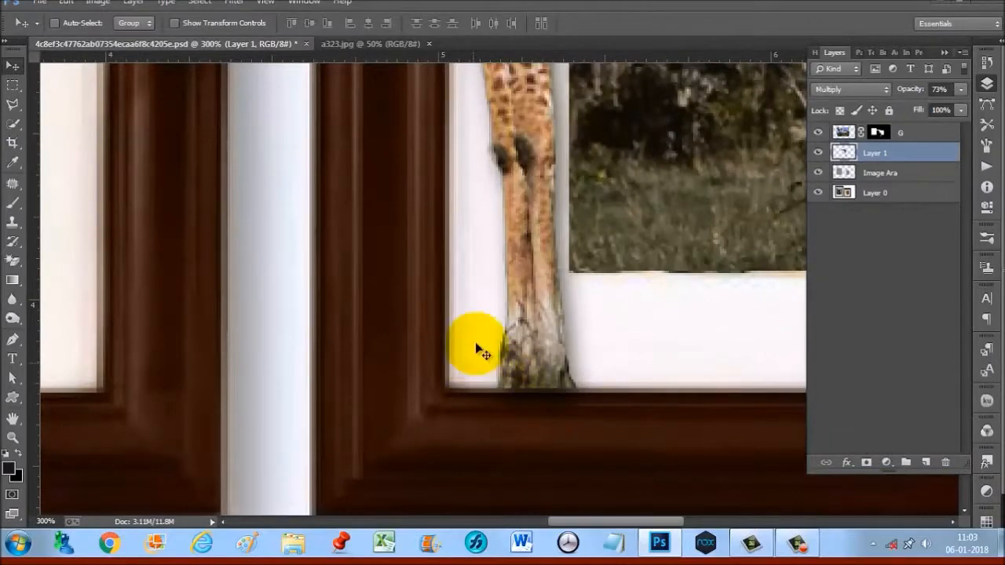
alt+click(578, 367)
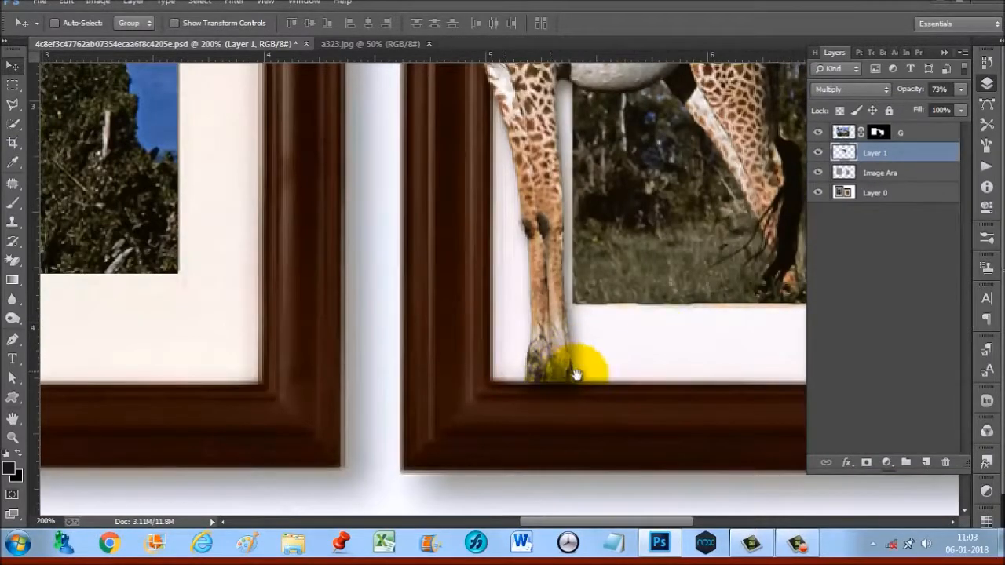
alt+click(539, 381)
alt+click(539, 381)
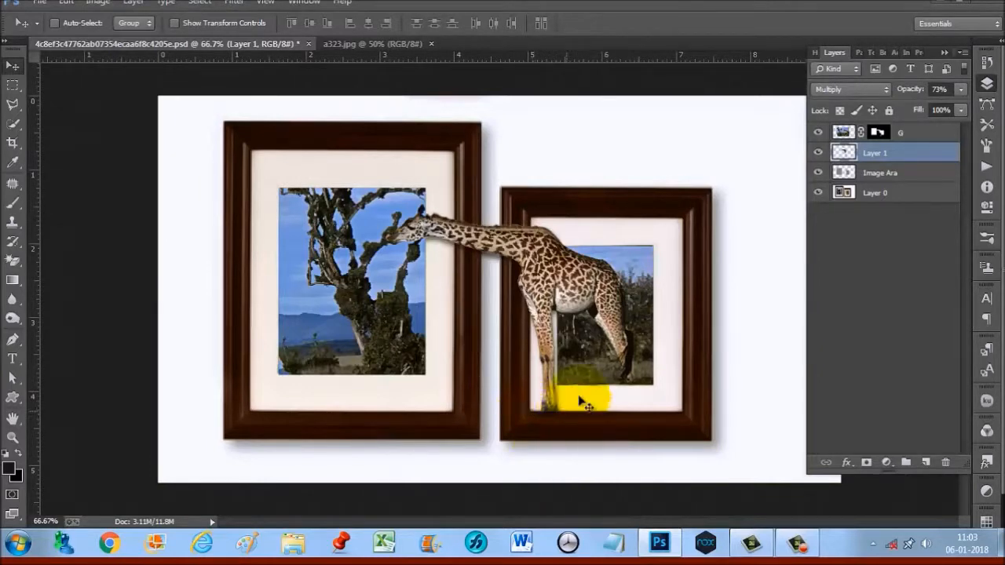
- Choose the size 134 brush tip for the Brush tool and make the G layer's mask active for painting
click(564, 415)
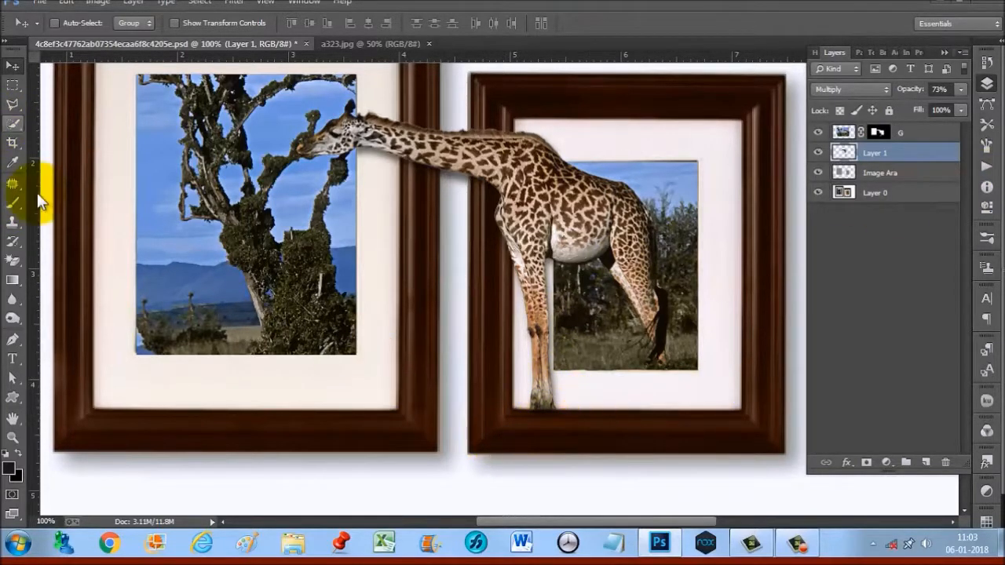
click(10, 210)
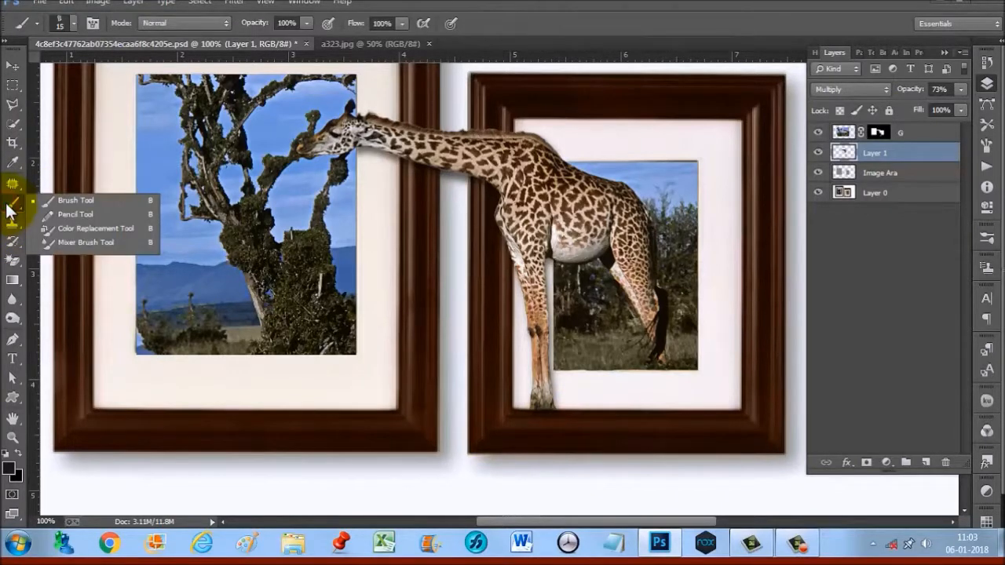
click(54, 27)
click(57, 26)
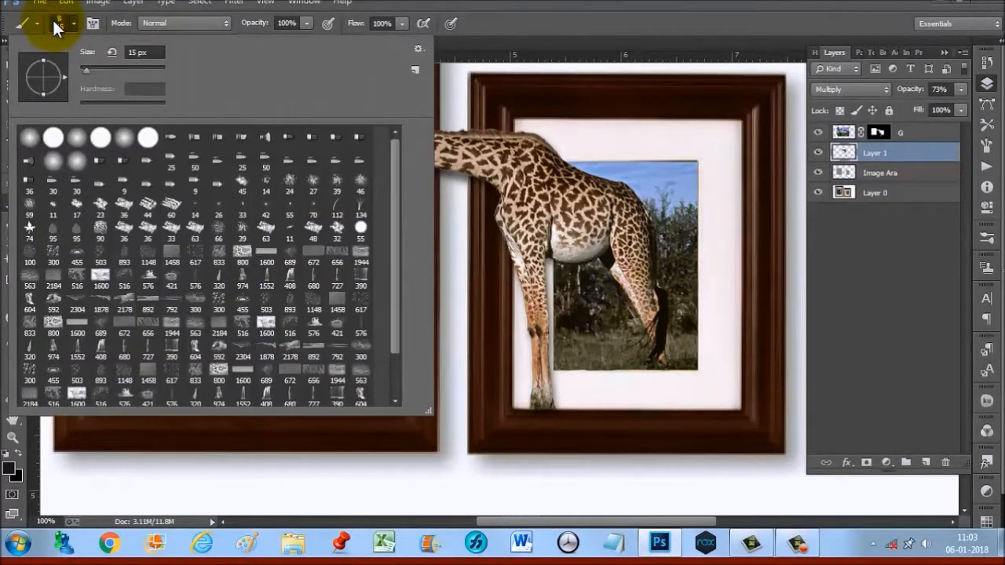
click(358, 209)
click(625, 22)
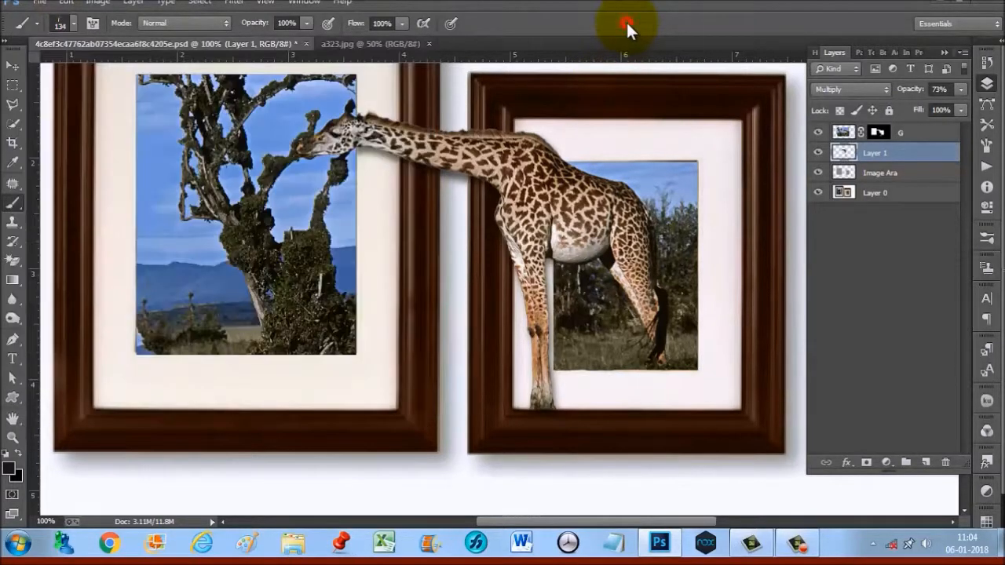
click(878, 135)
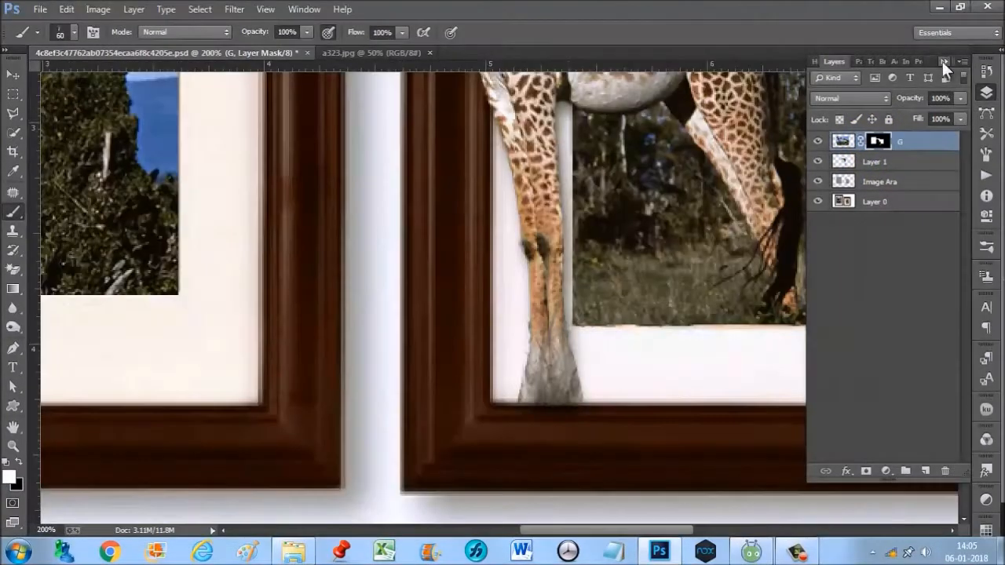
- Paint white grass-blade strokes on the G layer's mask around the giraffe's front foot, covering both sides and the frame edge below it
click(945, 53)
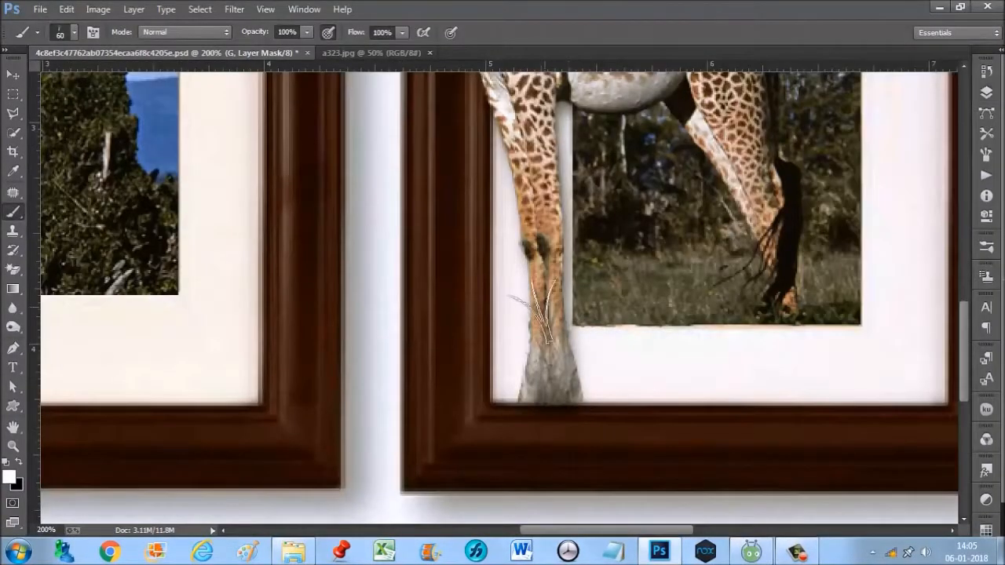
click(516, 378)
drag(506, 379, 589, 377)
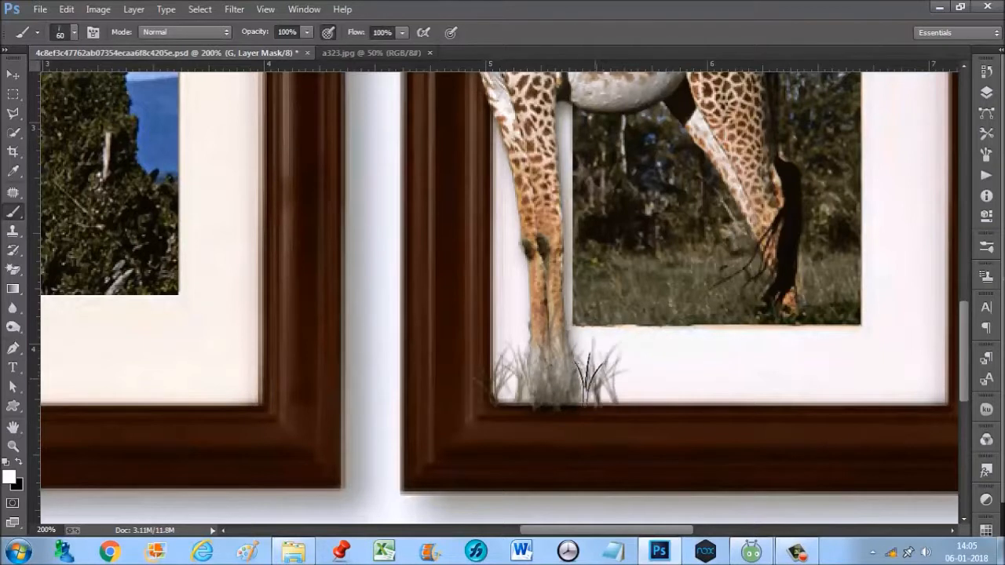
drag(525, 378, 511, 371)
click(514, 393)
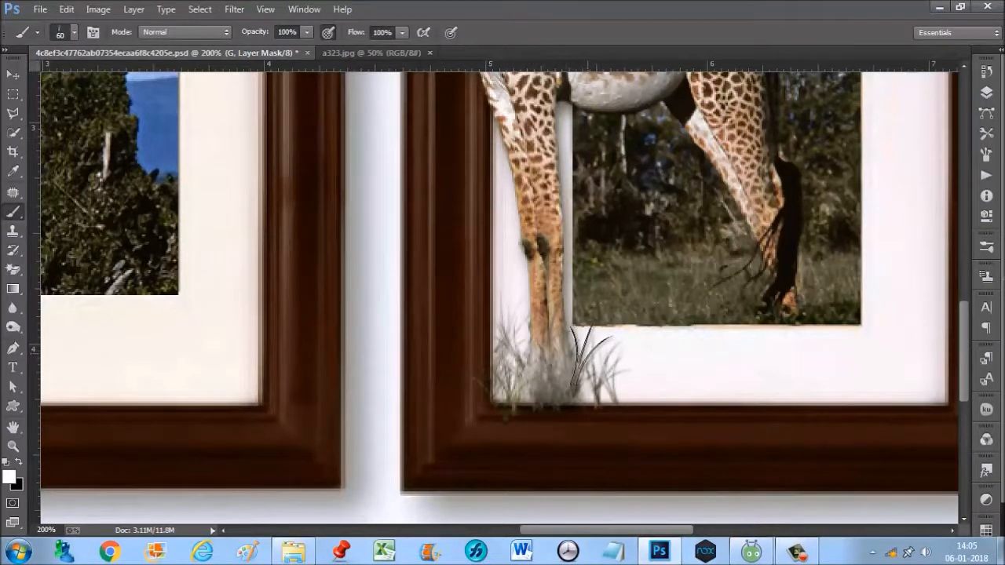
mouse_move(605, 384)
mouse_down()
mouse_move(628, 386)
mouse_move(588, 386)
mouse_up()
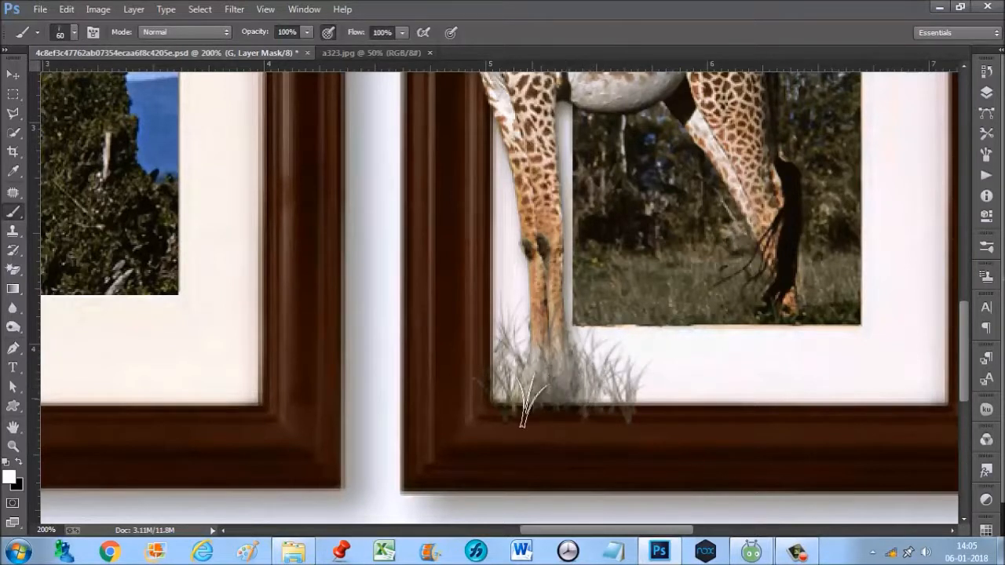
click(487, 399)
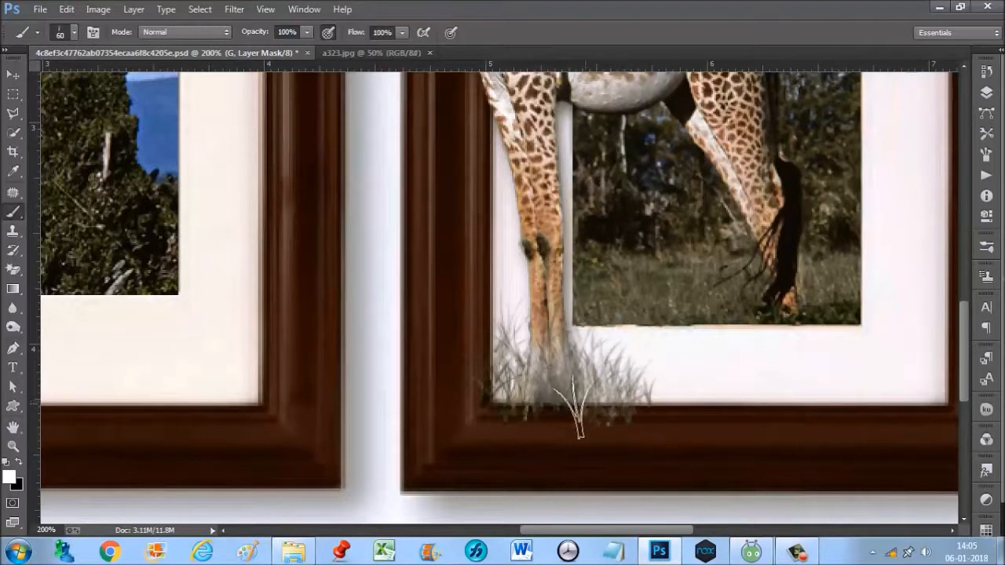
click(498, 390)
click(499, 391)
click(501, 392)
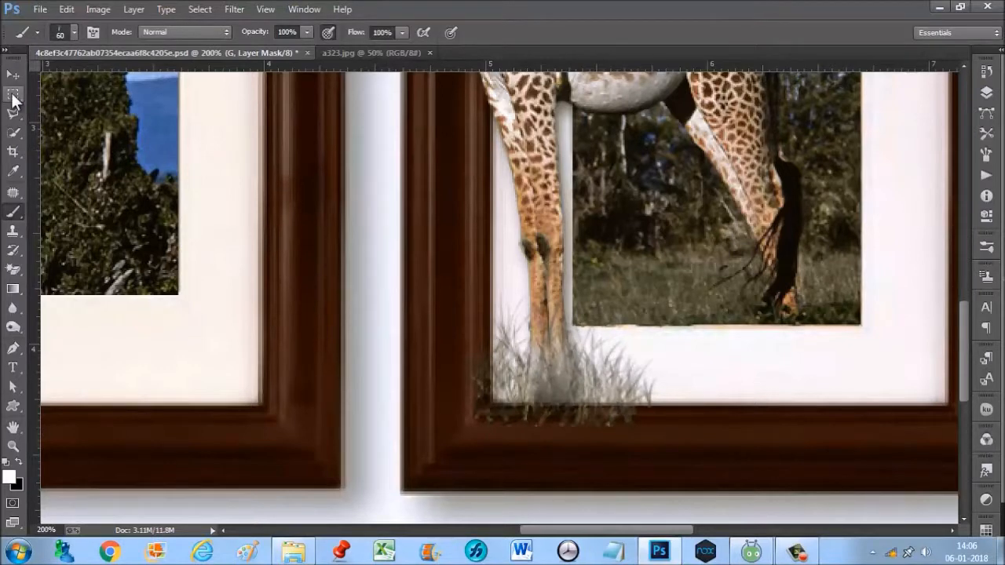
- Select the areas where grass overlaps the smaller frame's side and lower bars, clear them from the G layer's mask, and deselect
click(13, 94)
drag(431, 228, 493, 440)
key(shift)
drag(491, 405, 723, 457)
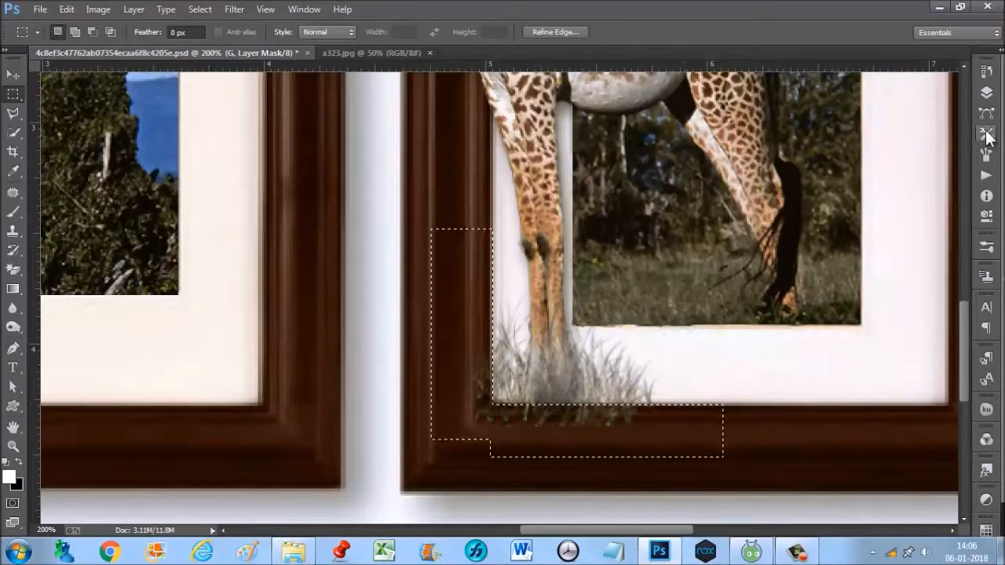
click(987, 92)
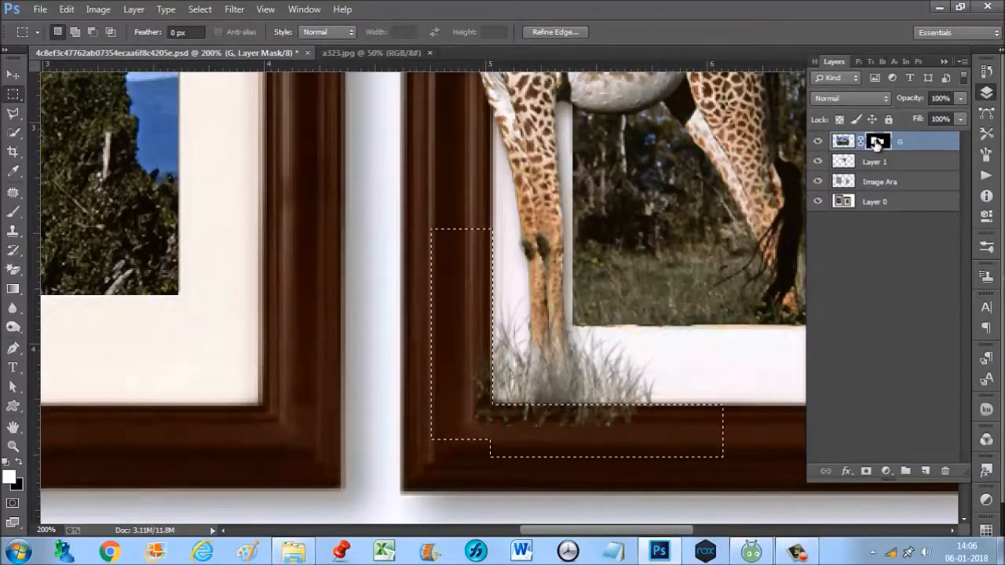
key(Delete)
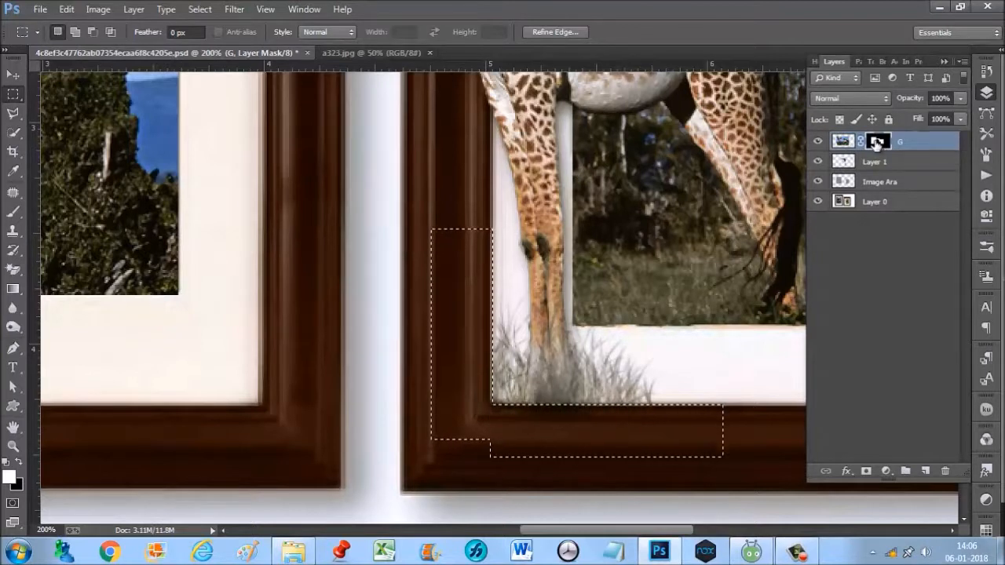
key(ctrl+d)
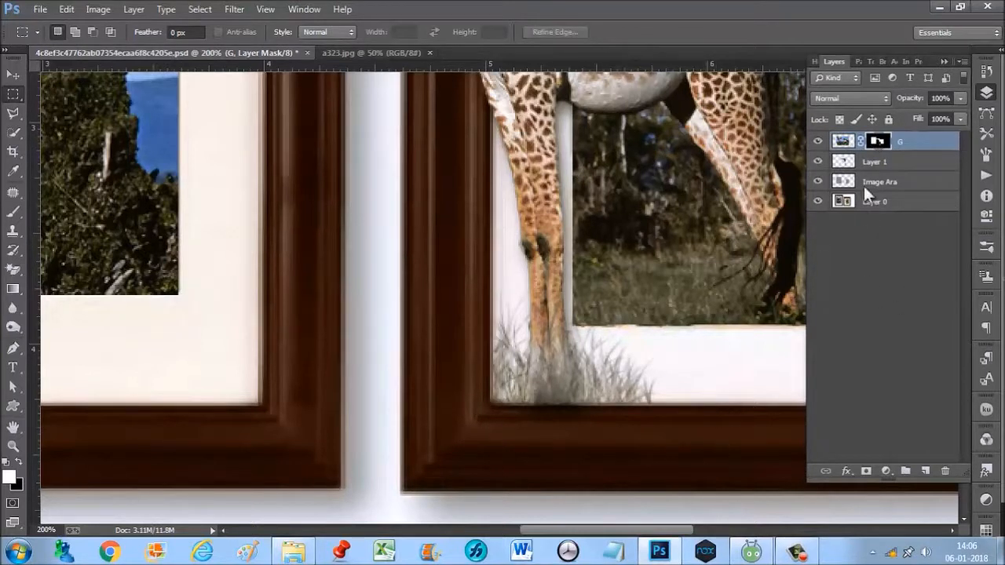
click(943, 61)
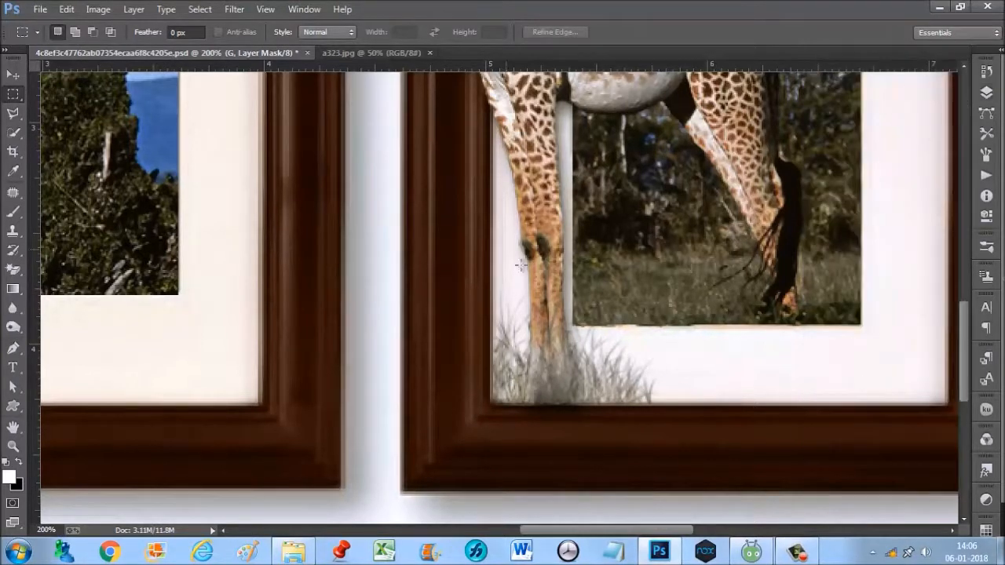
alt+click(563, 261)
alt+click(563, 260)
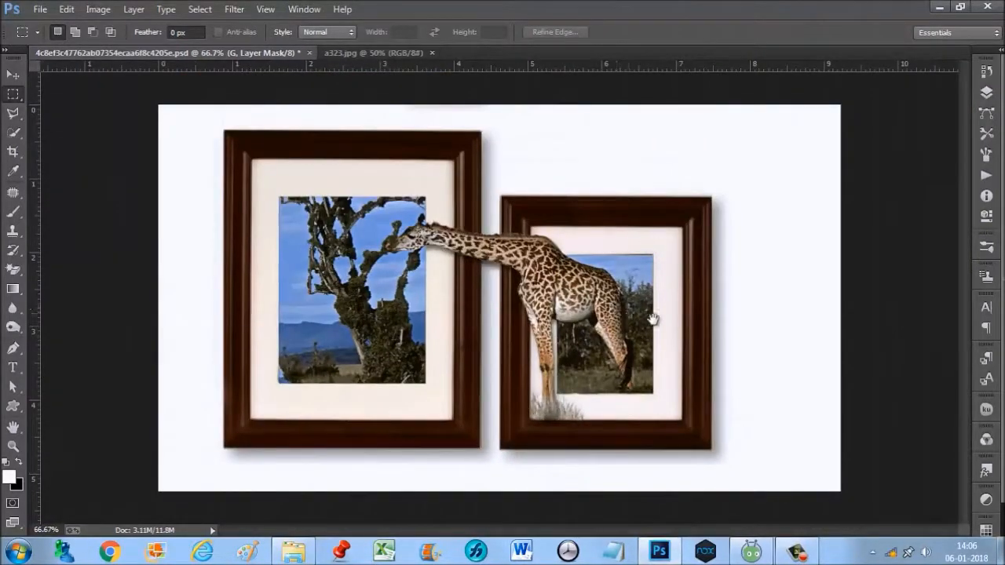